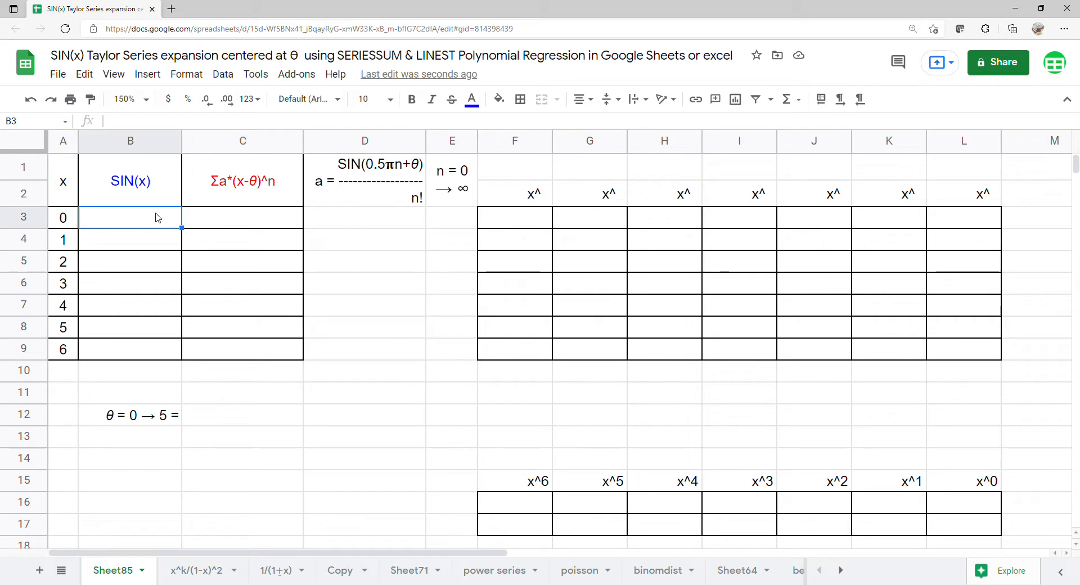
# Step: Fill the SIN(x) column from B3 with an ARRAYFORMULA taking SIN of the x values in A3:A9
pyautogui.write('rr')
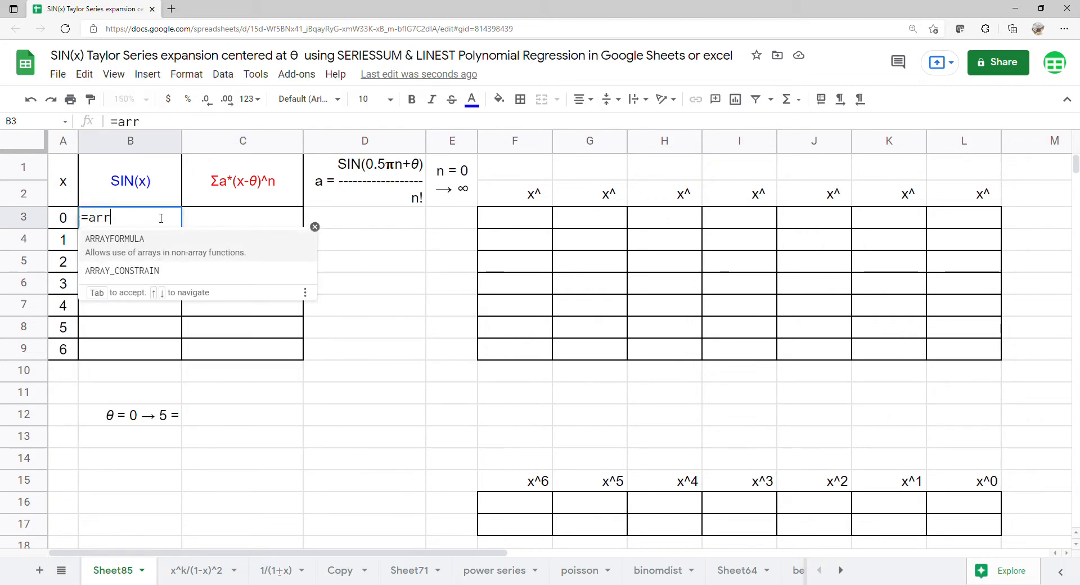
pyautogui.click(115, 247)
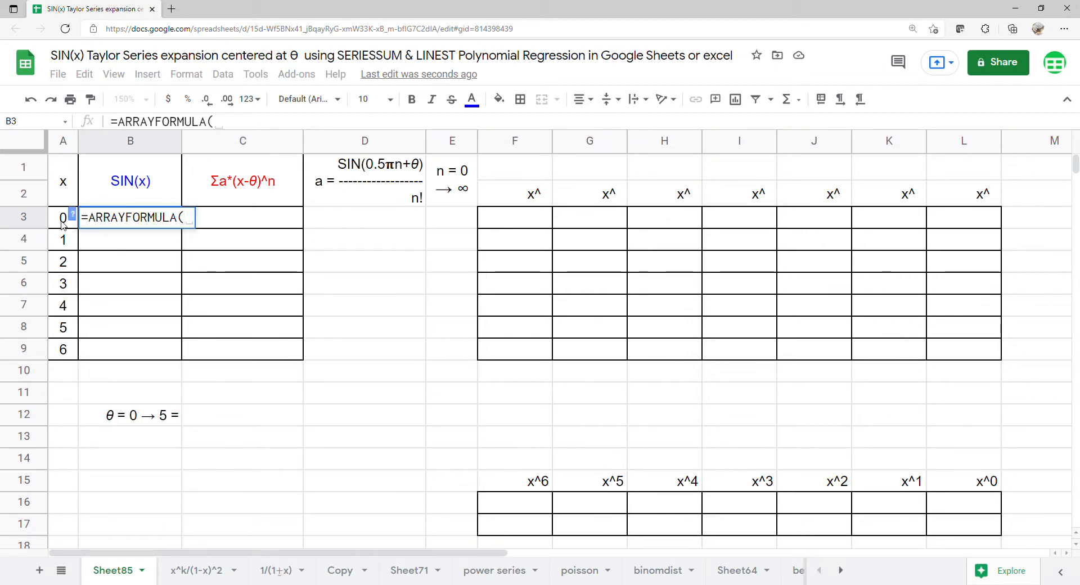
pyautogui.write('s')
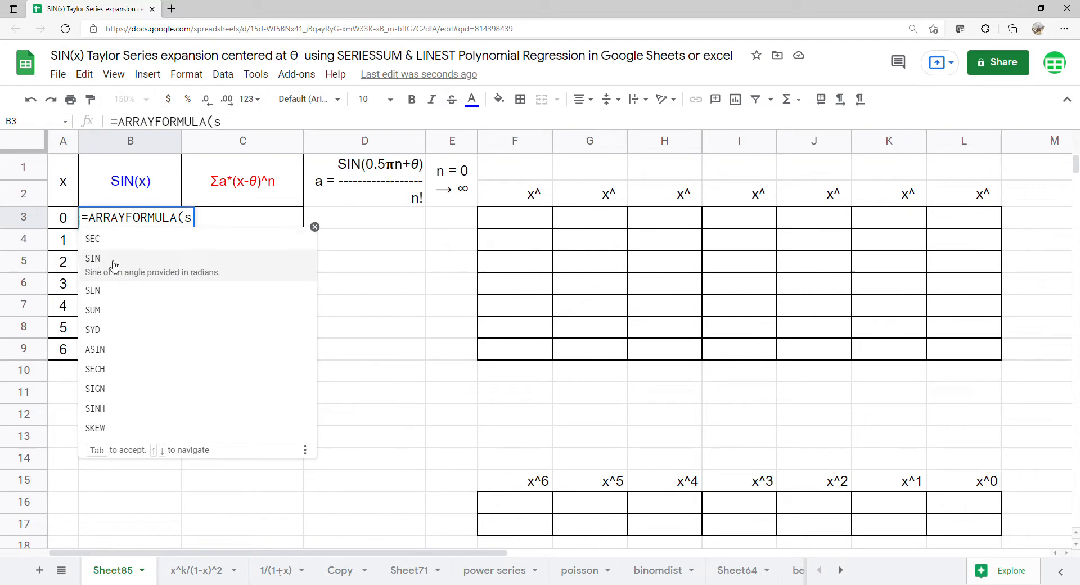
pyautogui.click(112, 267)
pyautogui.moveTo(78, 221); pyautogui.dragTo(68, 353)
pyautogui.press('Return')
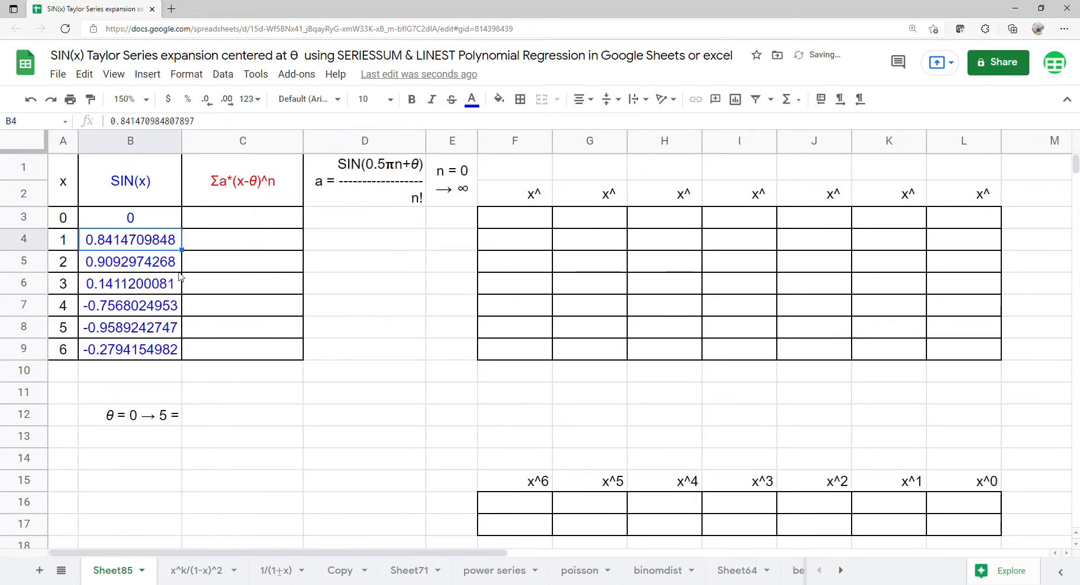
# Step: Insert a scatter chart of the range A1:C9, using row 1 as headers
pyautogui.moveTo(70, 196); pyautogui.dragTo(231, 356)
pyautogui.click(147, 74)
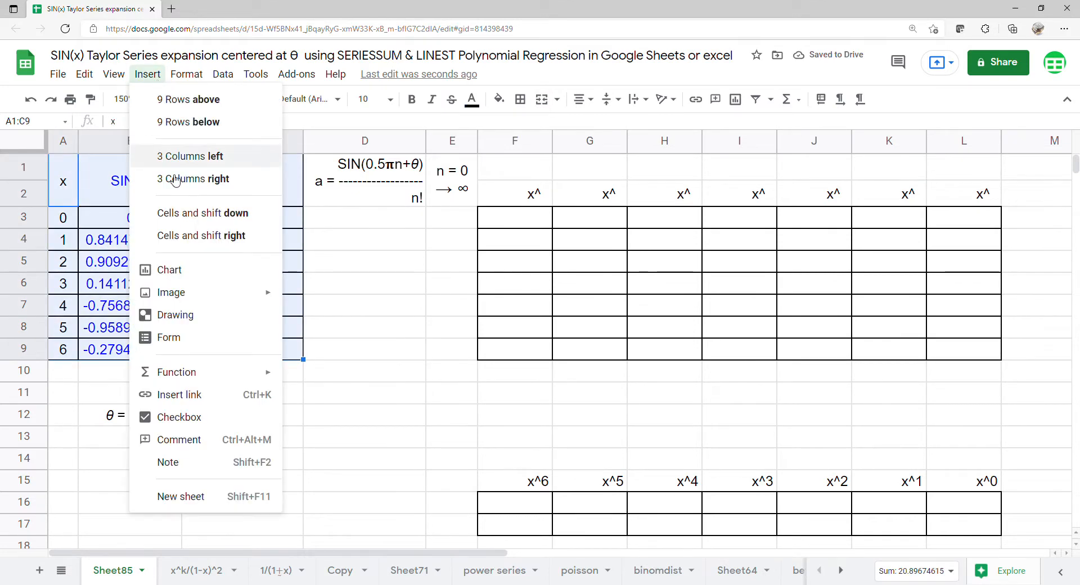
pyautogui.click(191, 280)
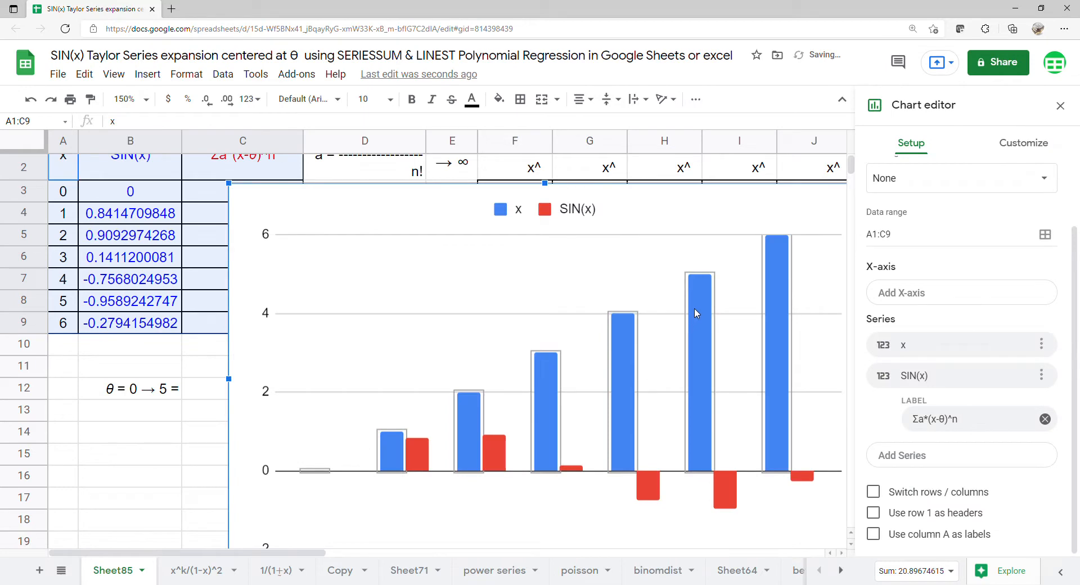
pyautogui.click(920, 200)
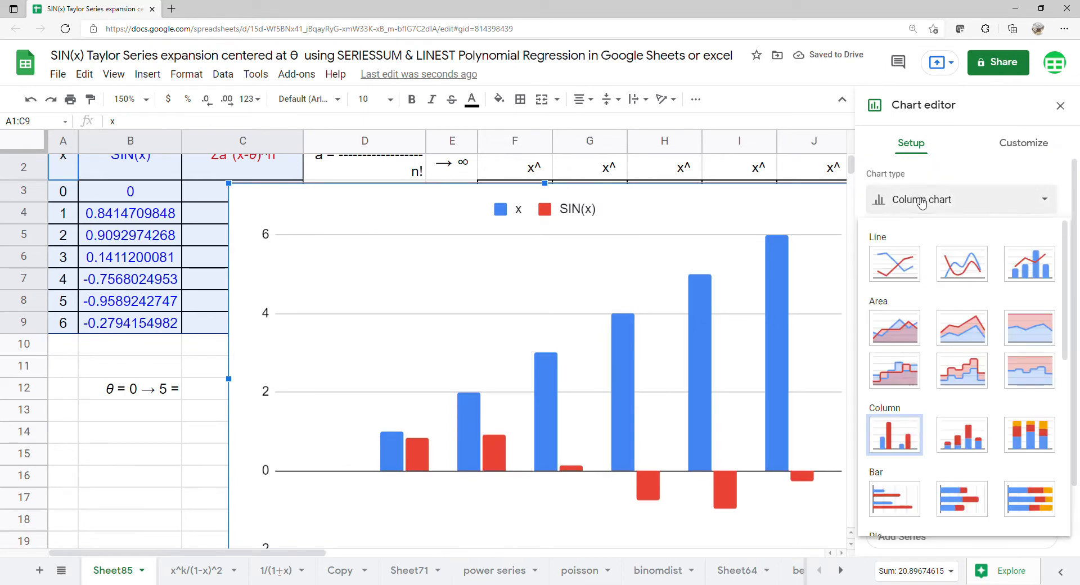
pyautogui.scroll(-3, 919, 225)
pyautogui.click(900, 442)
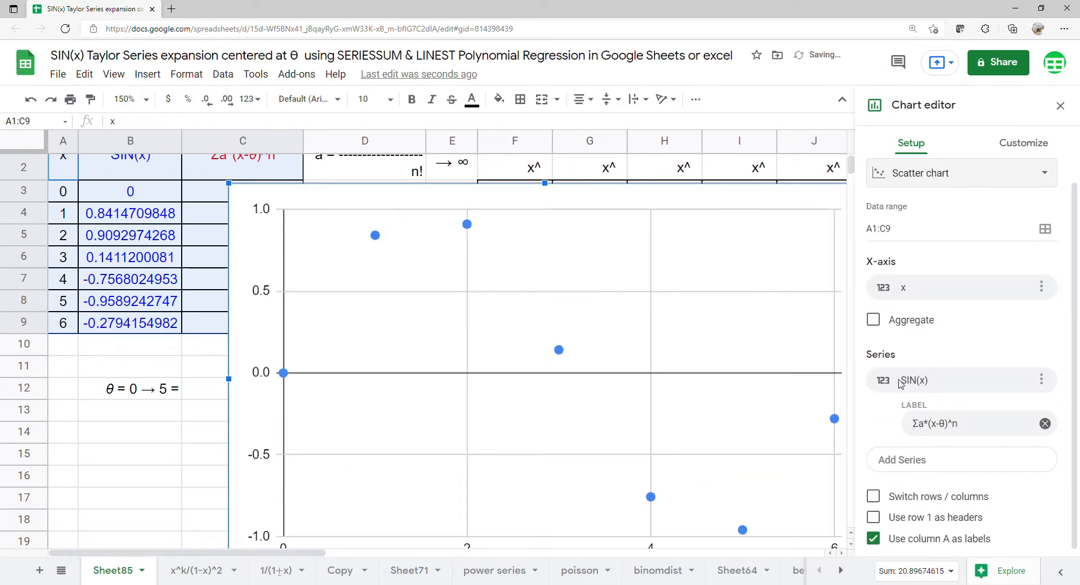
pyautogui.click(893, 515)
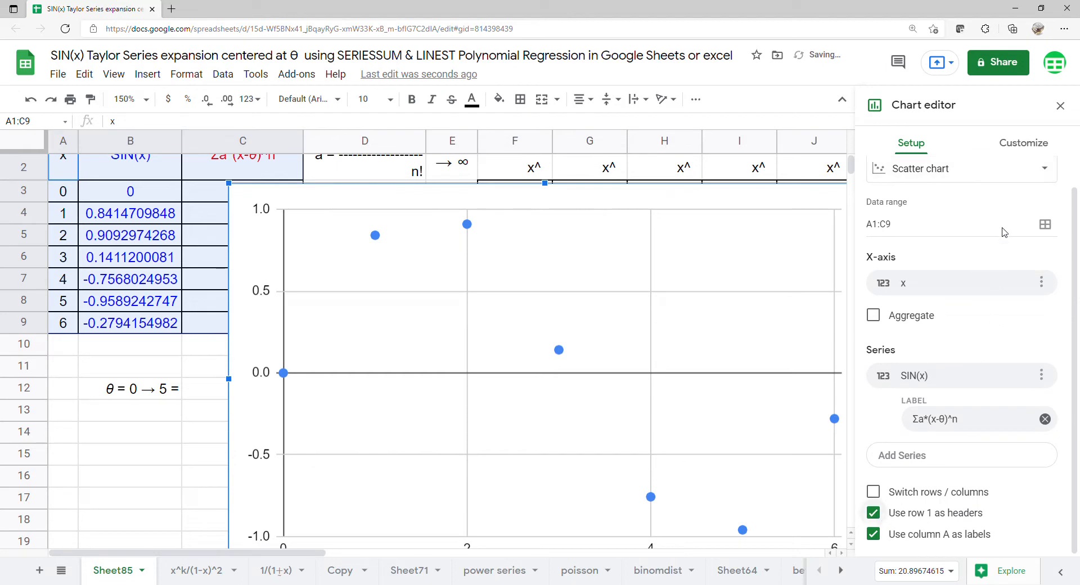
# Step: Add a trendline to the chart's SIN(x) series
pyautogui.click(1018, 152)
pyautogui.click(892, 275)
pyautogui.scroll(-3, 907, 281)
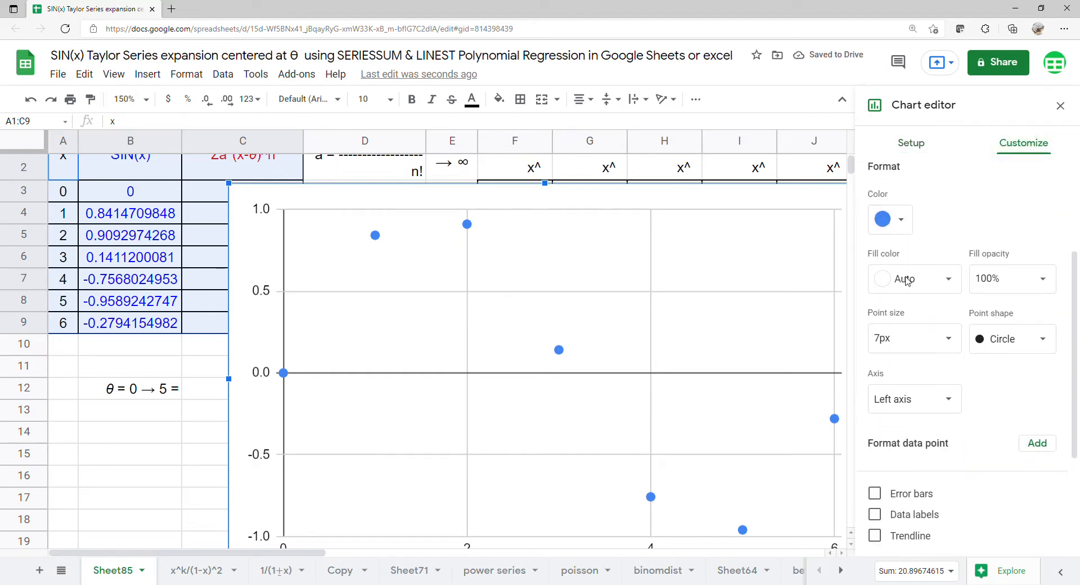
pyautogui.scroll(-2, 906, 281)
pyautogui.click(875, 470)
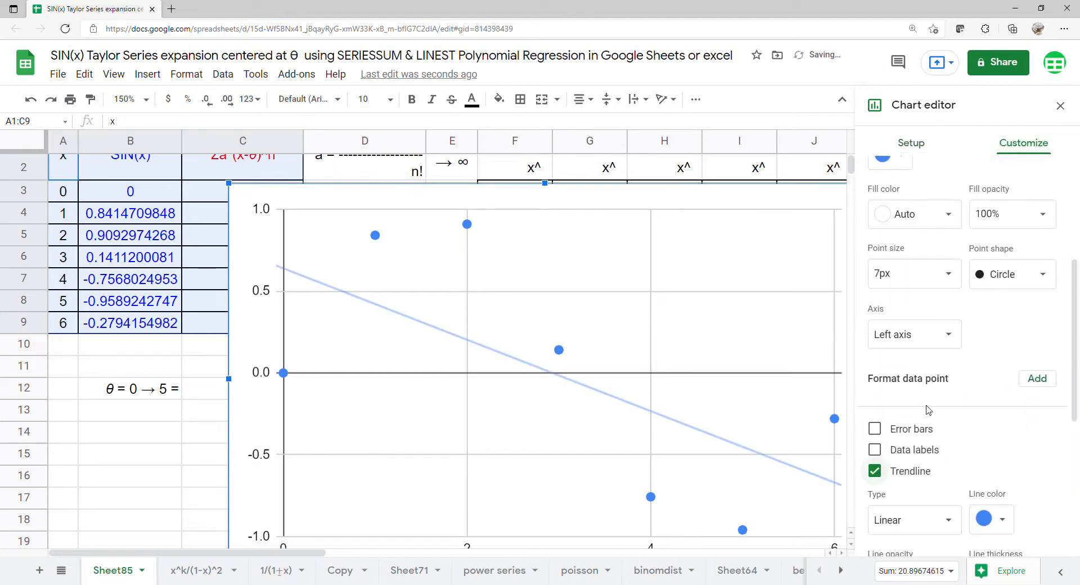
# Step: Make the trendline a polynomial of degree 6 and label it with its equation
pyautogui.scroll(-3, 928, 410)
pyautogui.click(948, 341)
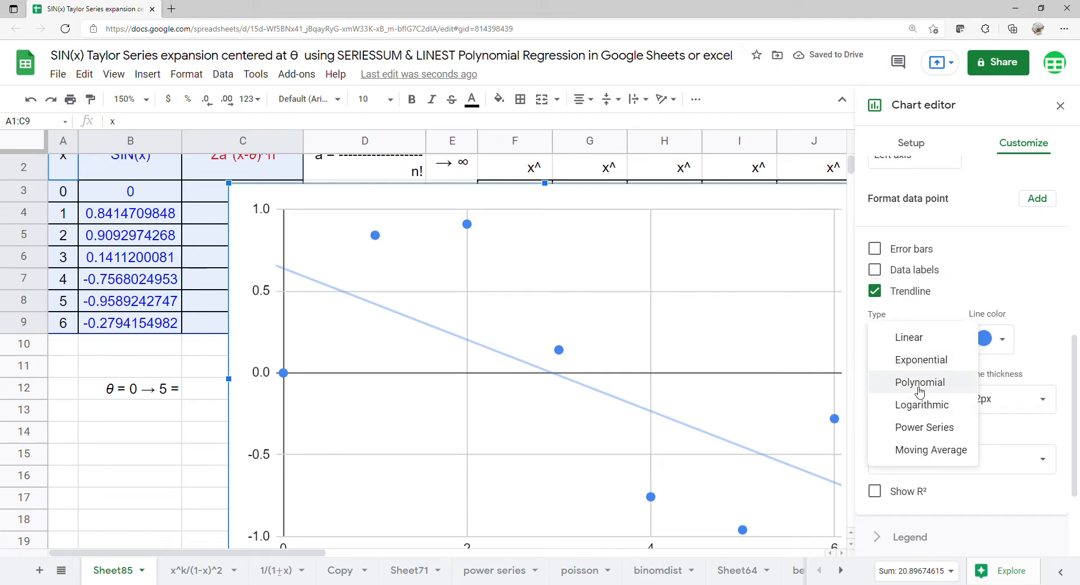
pyautogui.click(928, 380)
pyautogui.scroll(-2, 923, 384)
pyautogui.scroll(-1, 923, 384)
pyautogui.click(949, 280)
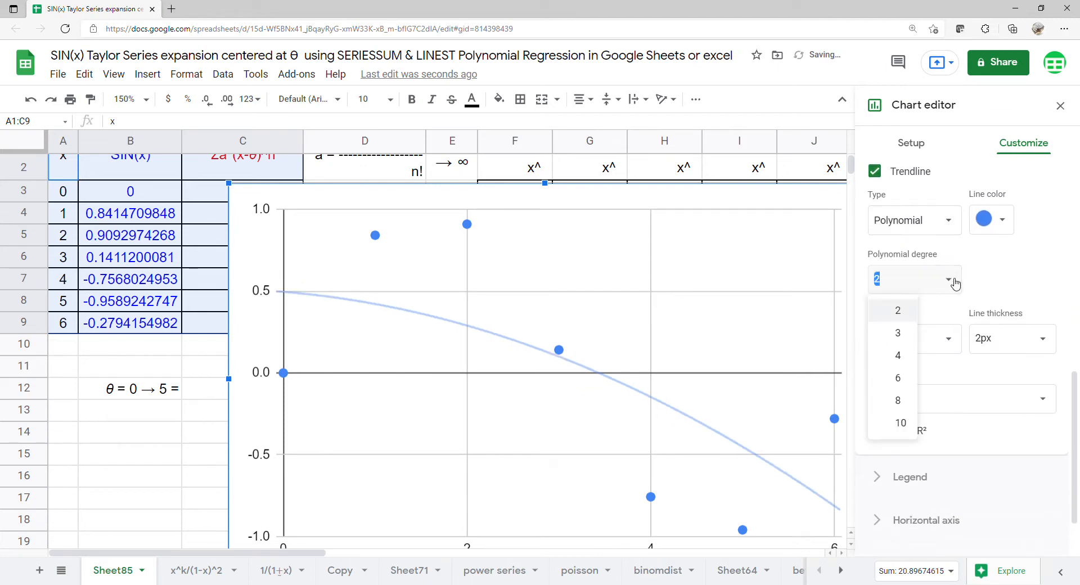
pyautogui.click(898, 378)
pyautogui.scroll(-1, 954, 371)
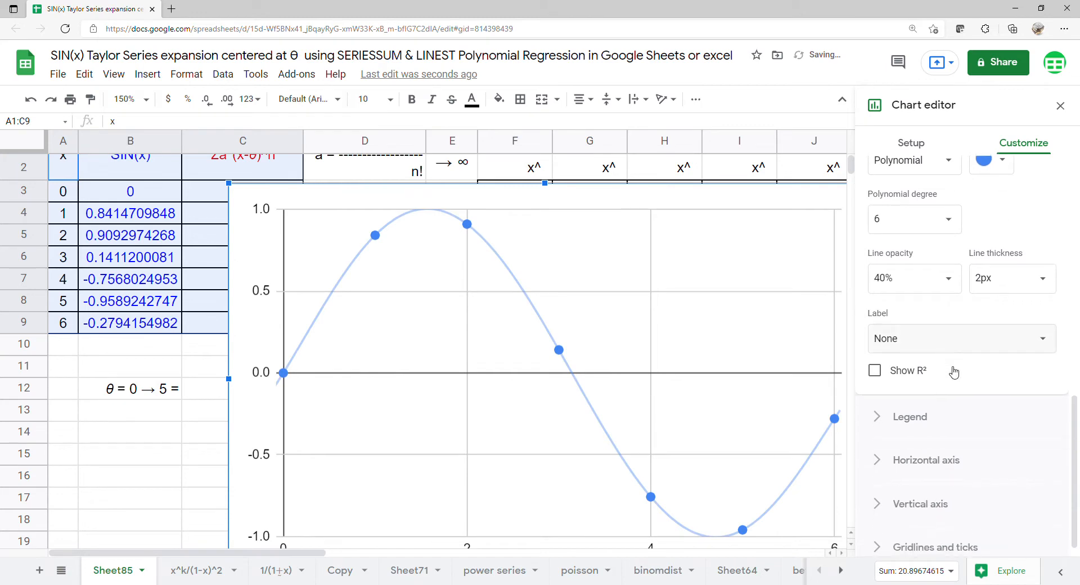
pyautogui.click(972, 345)
pyautogui.click(928, 381)
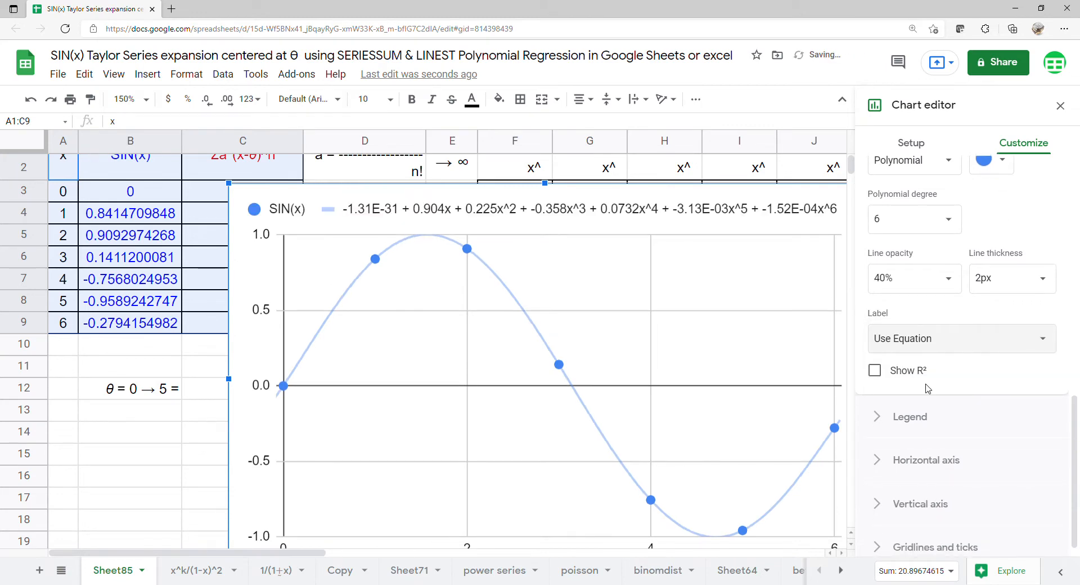
# Step: Place the chart legend at the bottom and close the chart editor
pyautogui.scroll(-1, 930, 385)
pyautogui.click(918, 403)
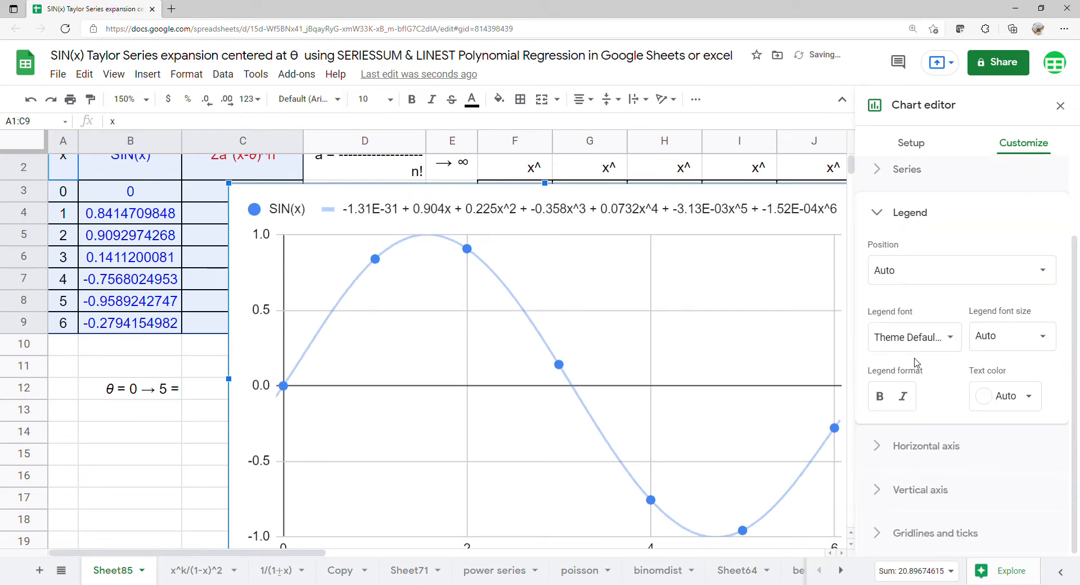
pyautogui.click(923, 340)
pyautogui.click(921, 217)
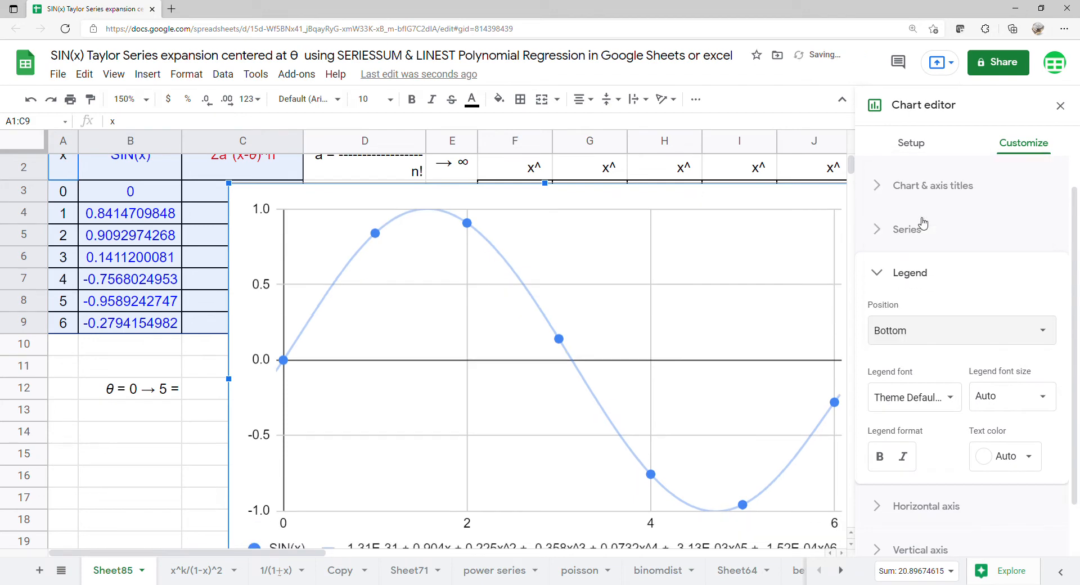
pyautogui.click(1060, 107)
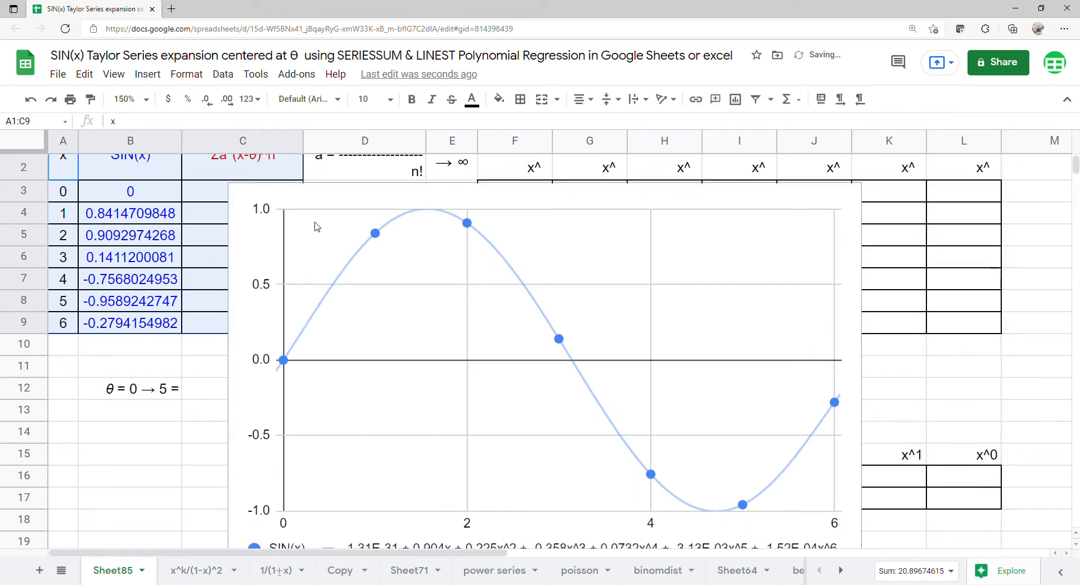
# Step: Shrink the chart, move it beside column E at the top of the sheet, and widen it across columns F to M
pyautogui.moveTo(230, 186); pyautogui.dragTo(372, 272)
pyautogui.moveTo(491, 388); pyautogui.dragTo(540, 232)
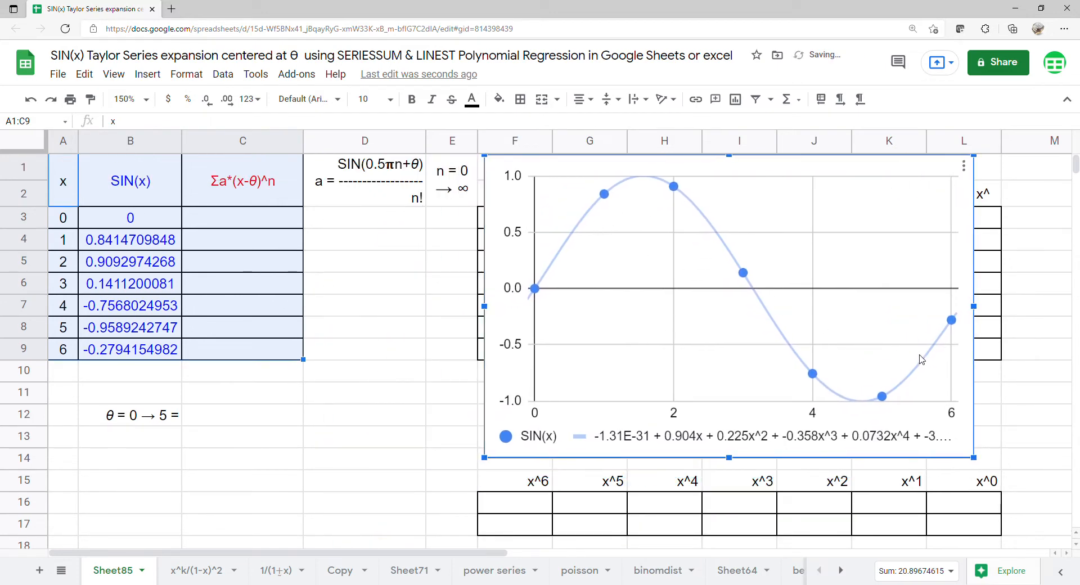
pyautogui.moveTo(974, 306); pyautogui.dragTo(1062, 306)
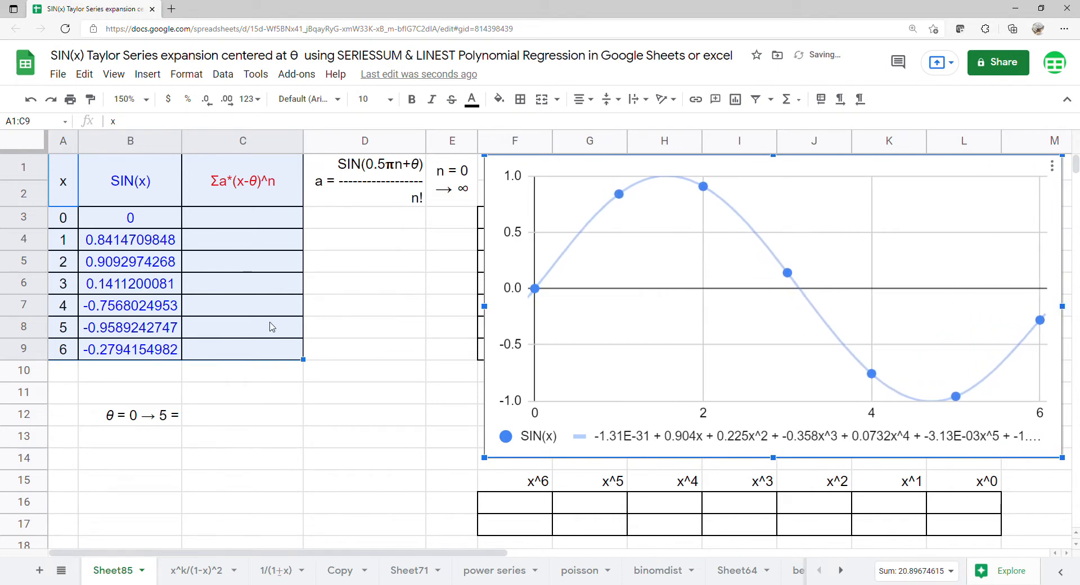
# Step: Enter the n series in column E, starting with 0 in E3 and counting up by one per row
pyautogui.click(263, 227)
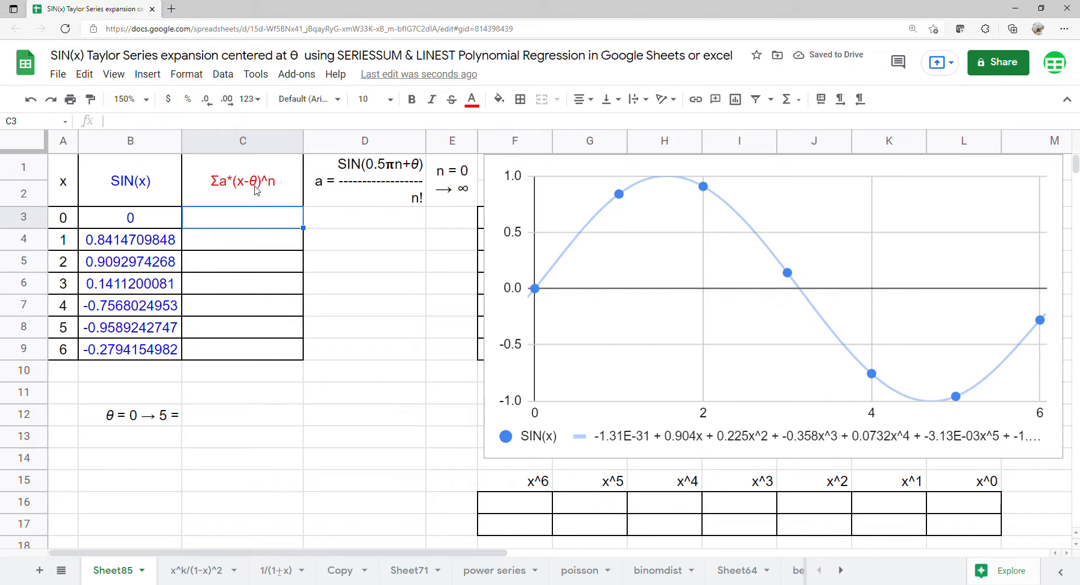
pyautogui.click(448, 227)
pyautogui.write('0')
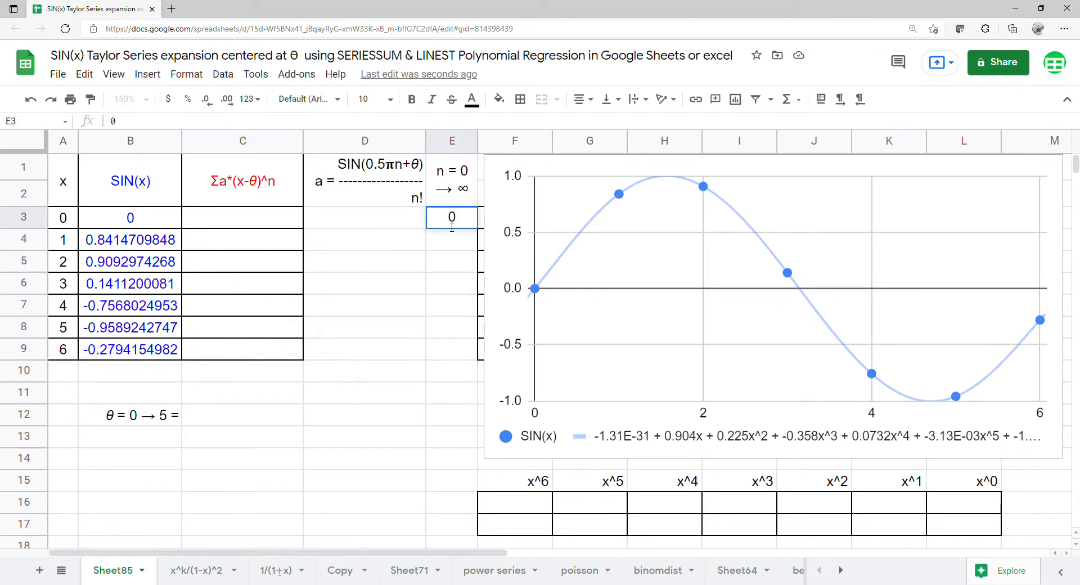
pyautogui.press('Return')
# Step: Add a data validation dropdown with the items 0,1,2,3,4,5 to C12 and choose 0 for θ
pyautogui.click(242, 421)
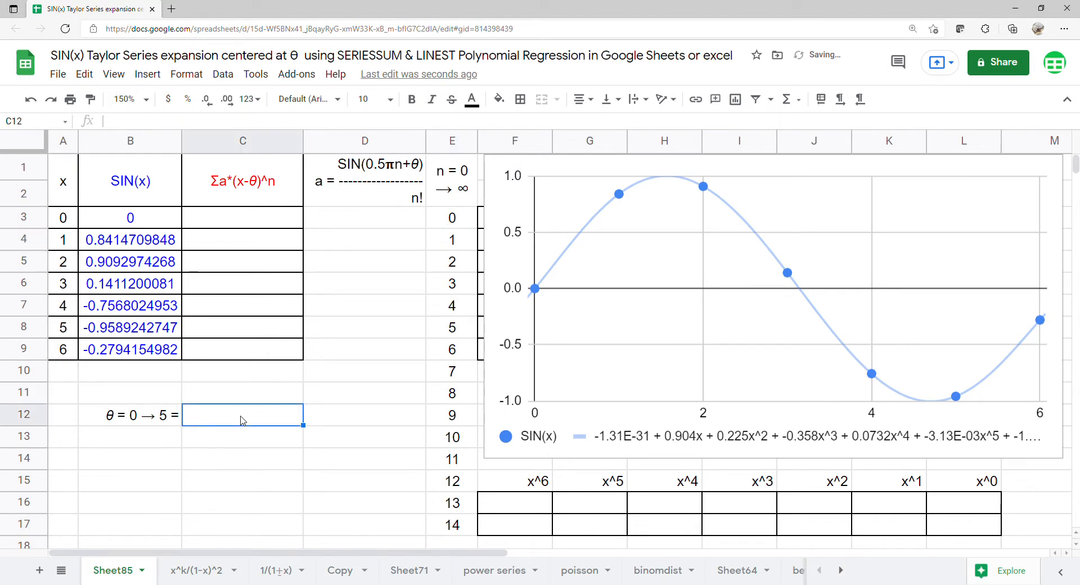
pyautogui.click(223, 79)
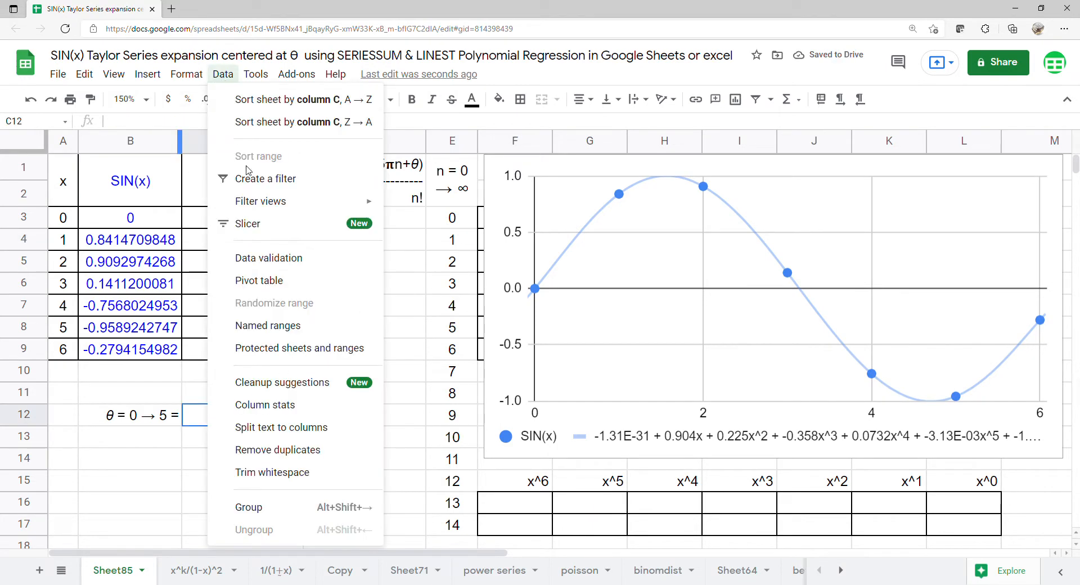
pyautogui.click(264, 258)
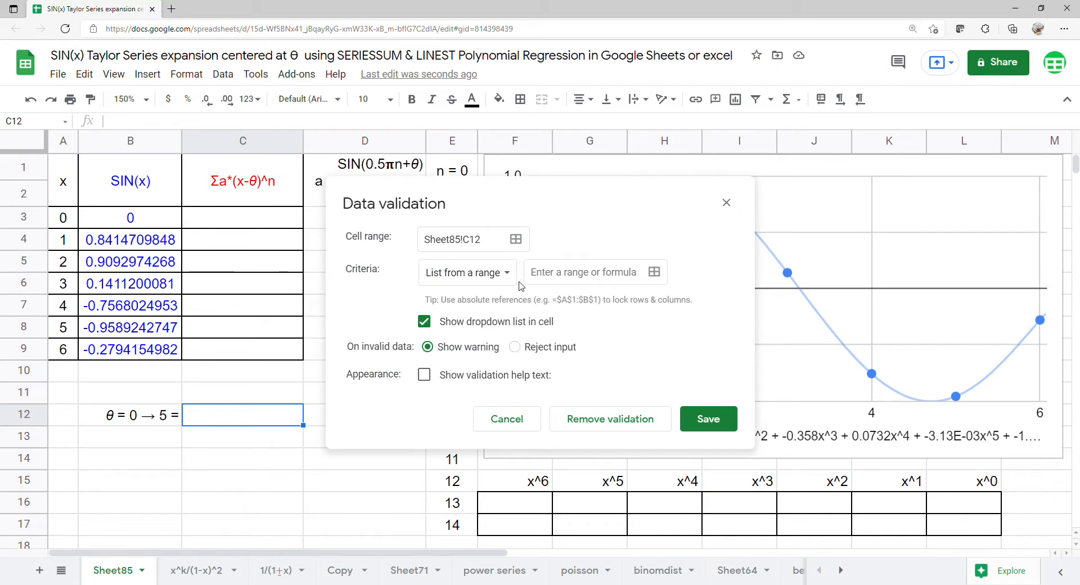
pyautogui.click(495, 276)
pyautogui.click(493, 299)
pyautogui.click(551, 280)
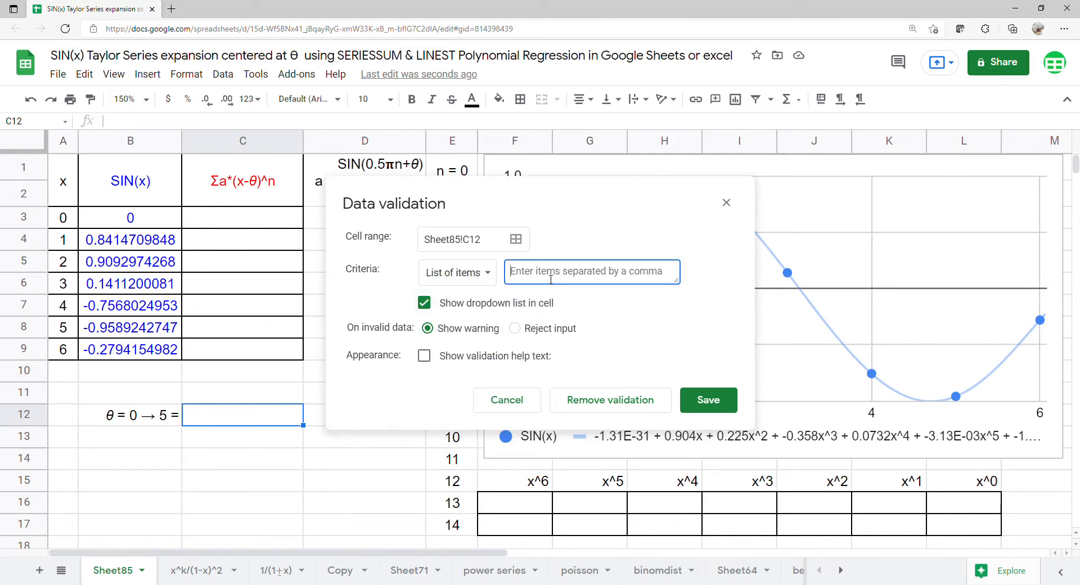
pyautogui.write('0,1,2,3,4,5')
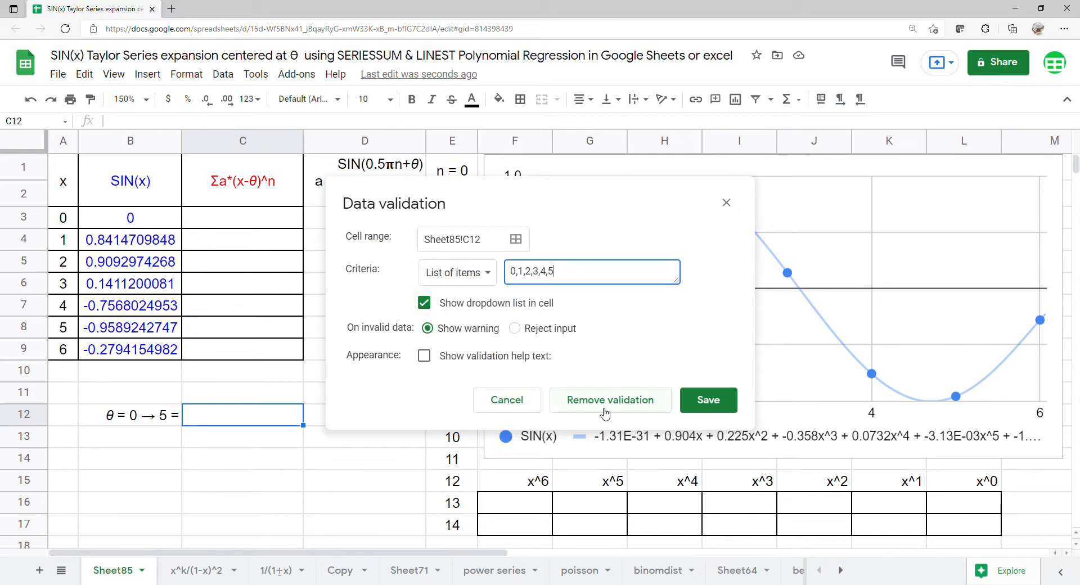
pyautogui.click(708, 400)
pyautogui.click(281, 419)
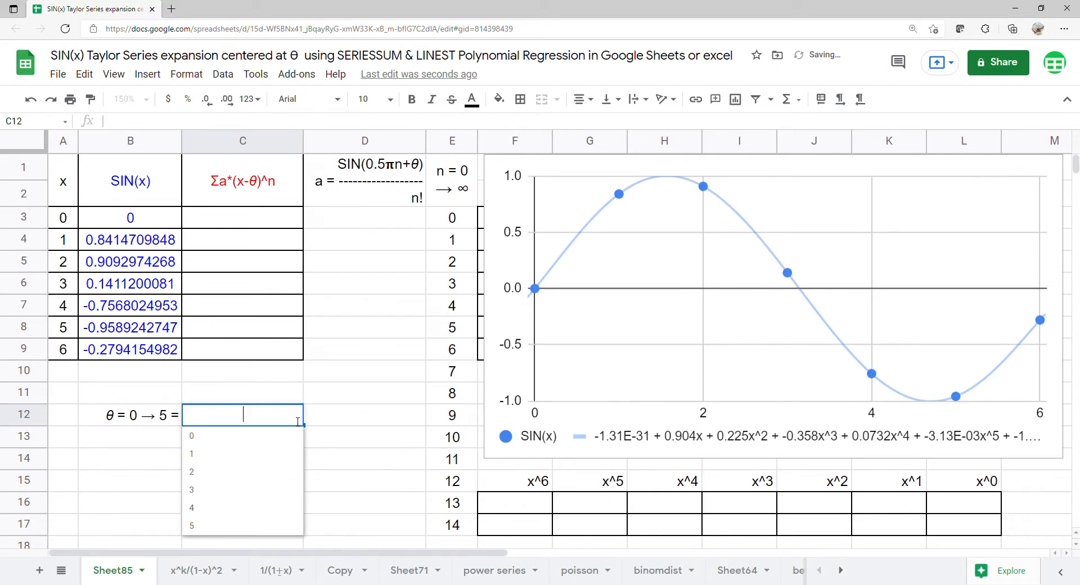
pyautogui.click(276, 435)
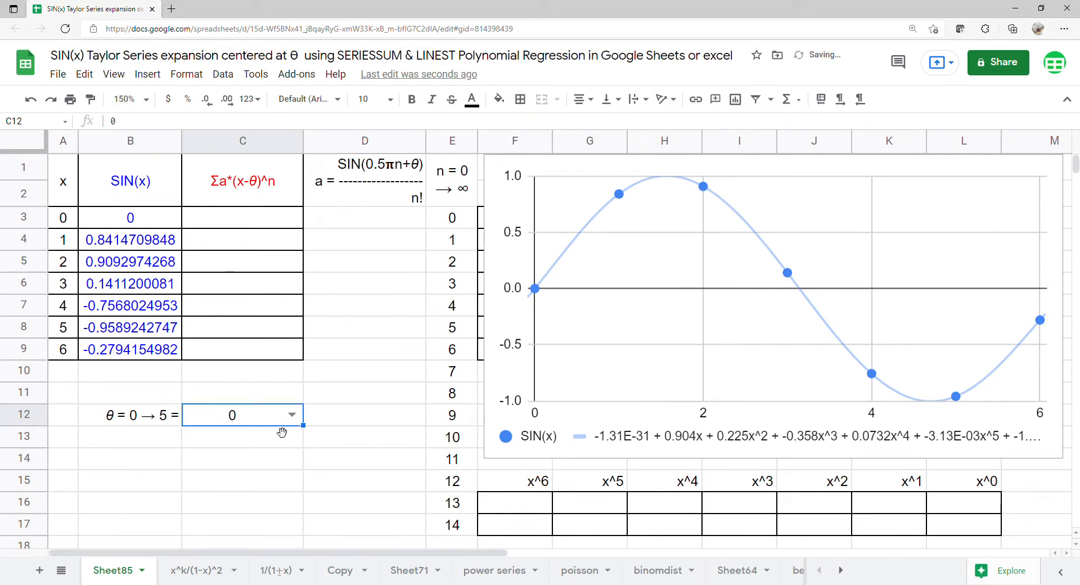
# Step: Try the θ dropdown in C12 by choosing 1 and switching back to 0
pyautogui.click(291, 415)
pyautogui.click(269, 455)
pyautogui.click(290, 416)
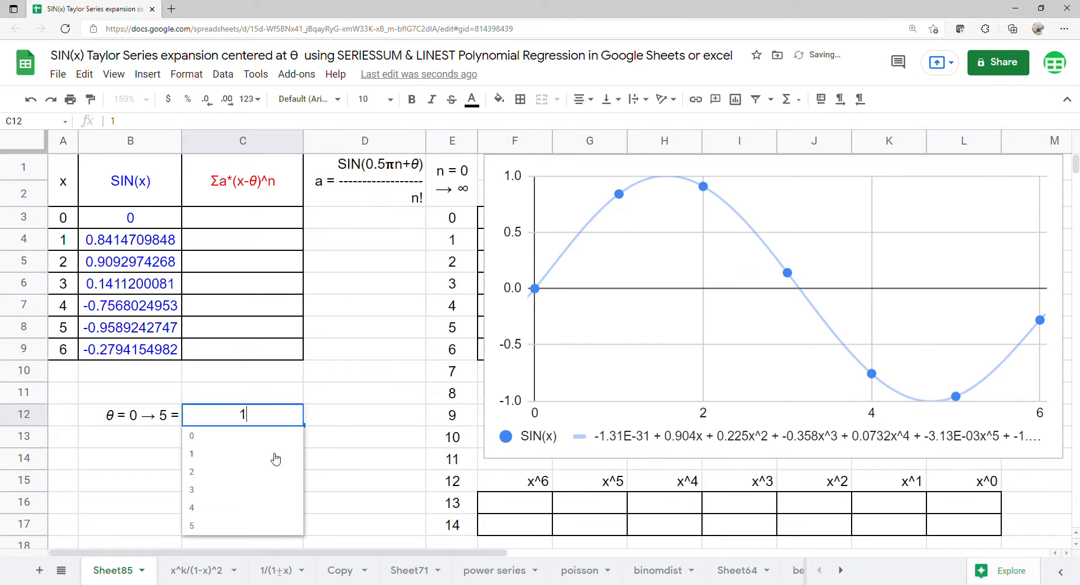
pyautogui.click(278, 436)
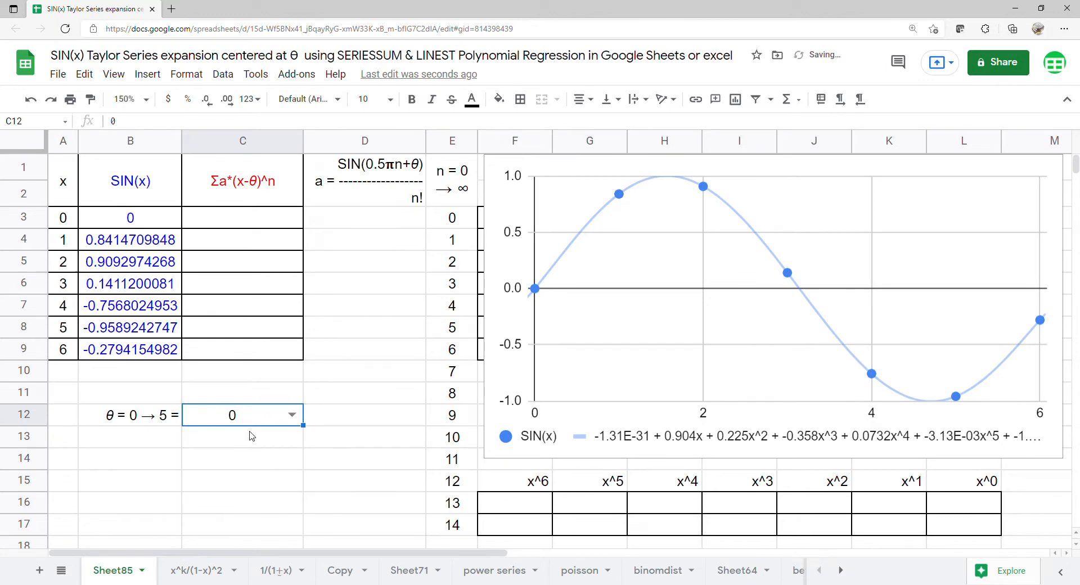
# Step: Enter =ARRAYFORMULA(SIN(0.5*PI()*E3:E17+C12)) in D3 to compute the numerators of the series coefficients
pyautogui.click(378, 228)
pyautogui.write('=')
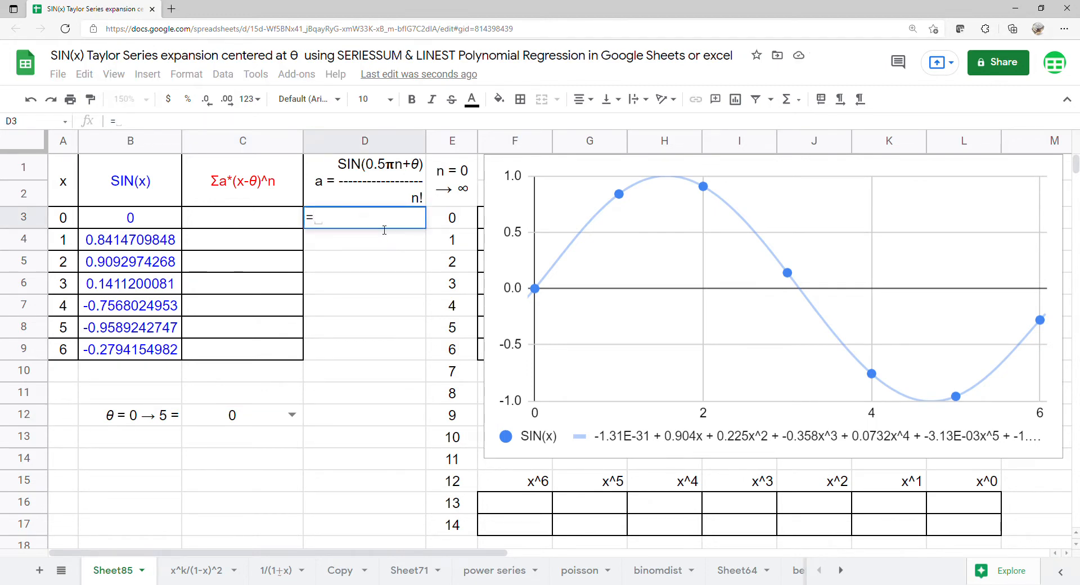
pyautogui.write('arr')
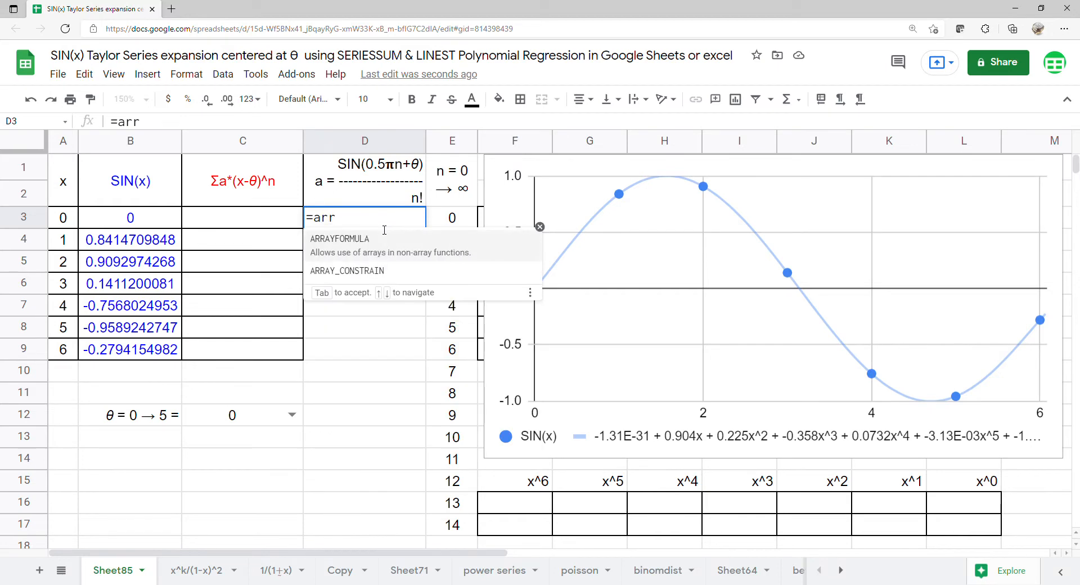
pyautogui.click(359, 247)
pyautogui.write('s')
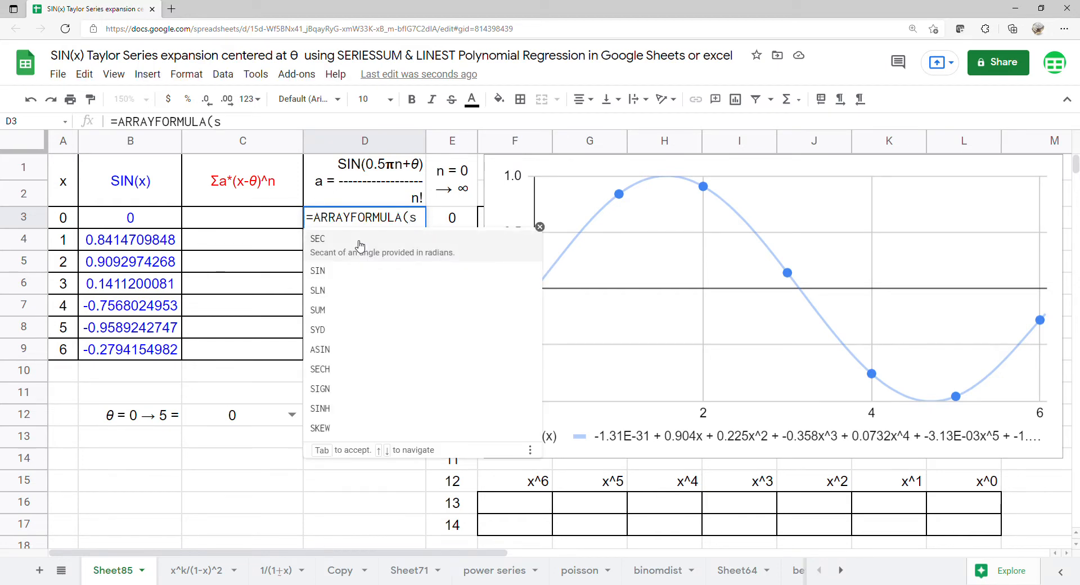
pyautogui.click(323, 270)
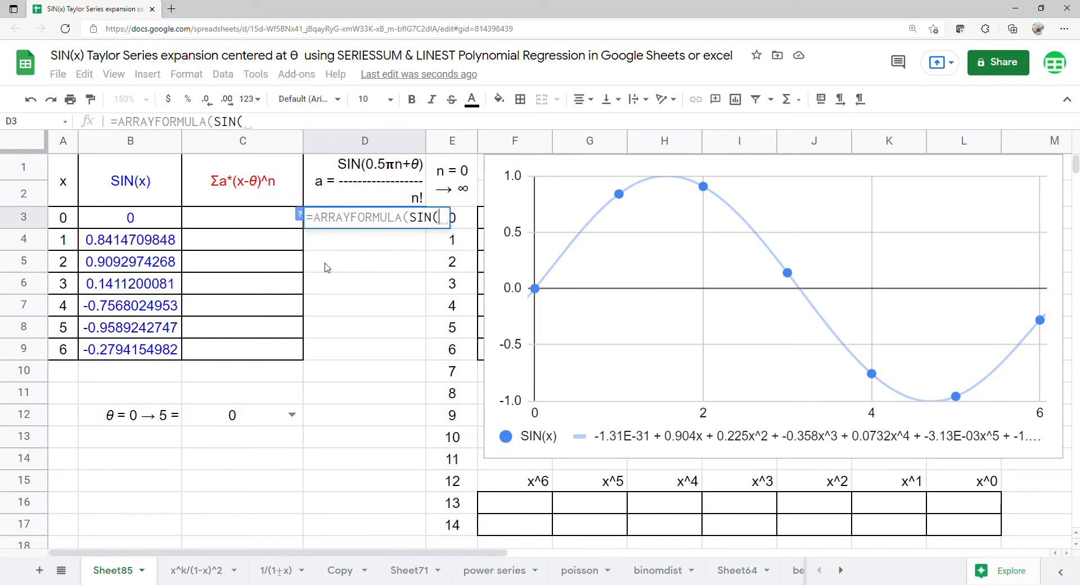
pyautogui.write('0')
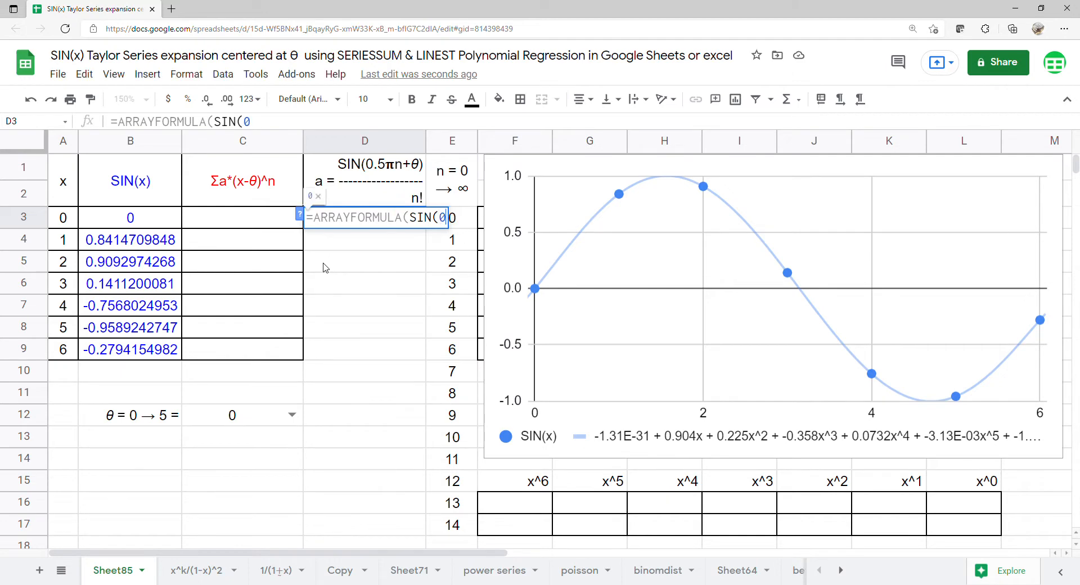
pyautogui.write('.5*pi')
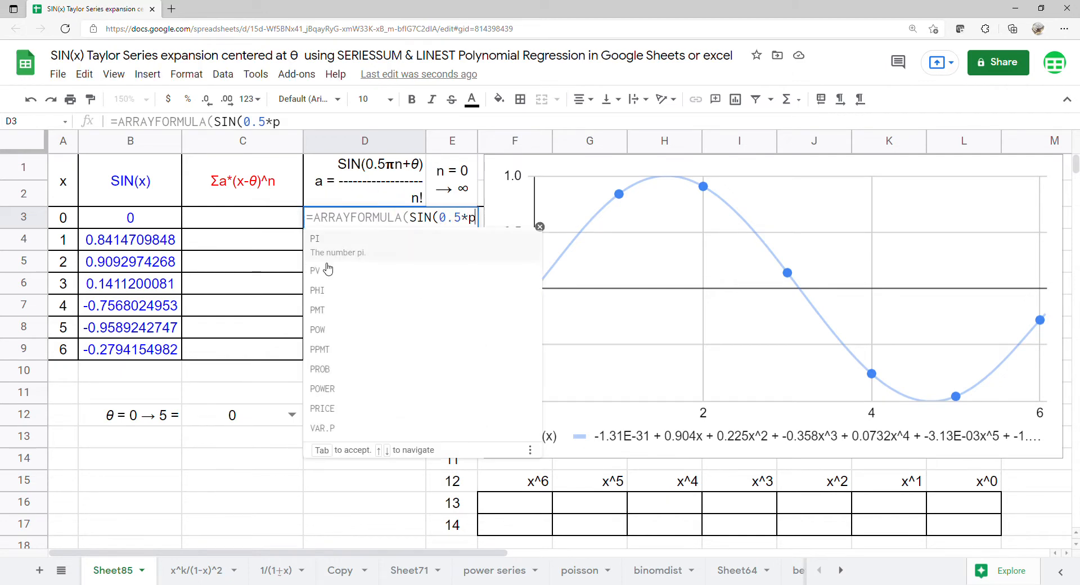
pyautogui.click(338, 247)
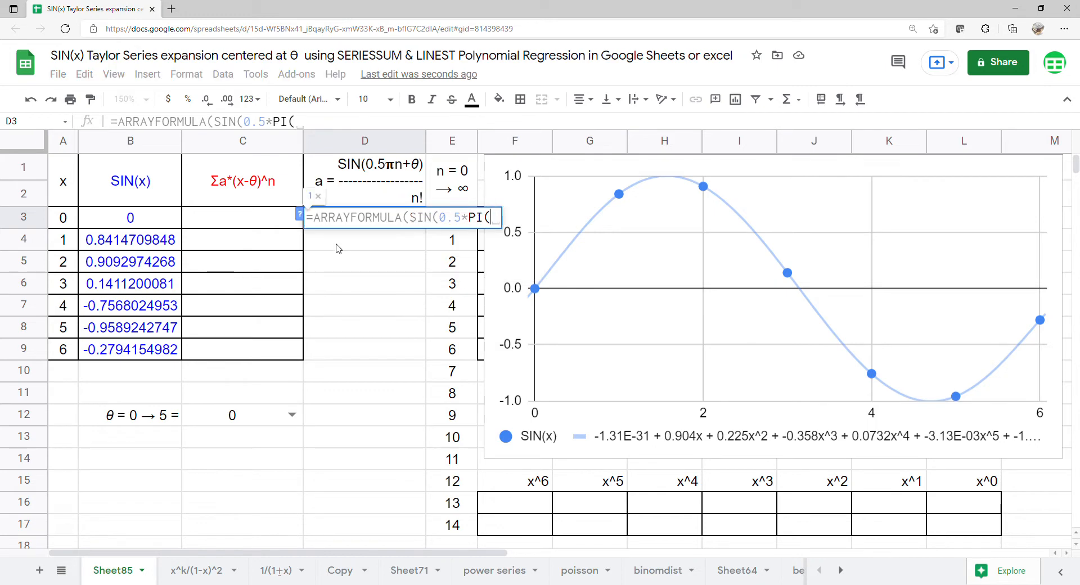
pyautogui.write(')*')
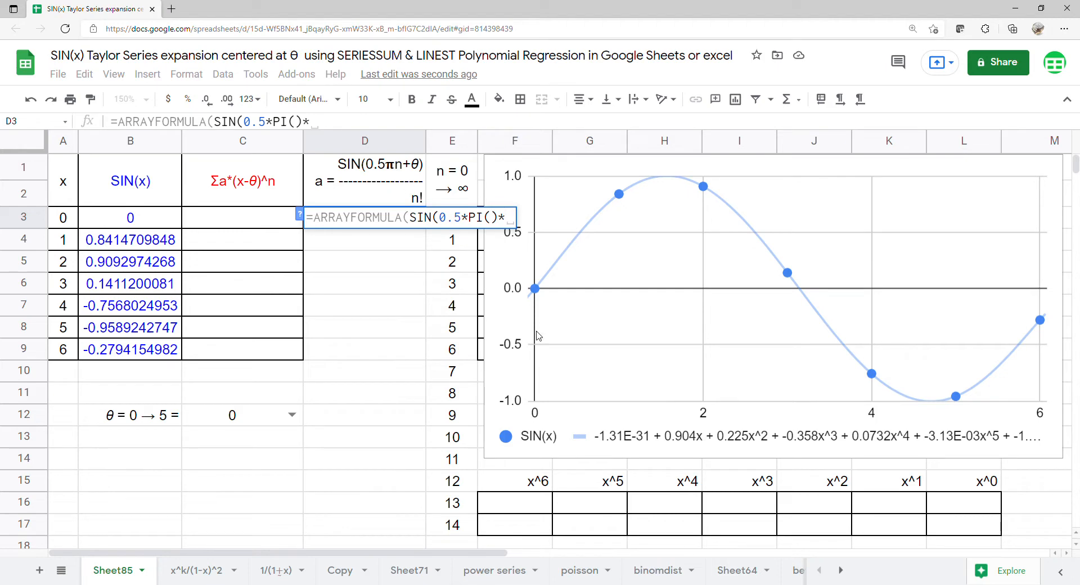
pyautogui.moveTo(464, 526); pyautogui.dragTo(460, 211)
pyautogui.write('+')
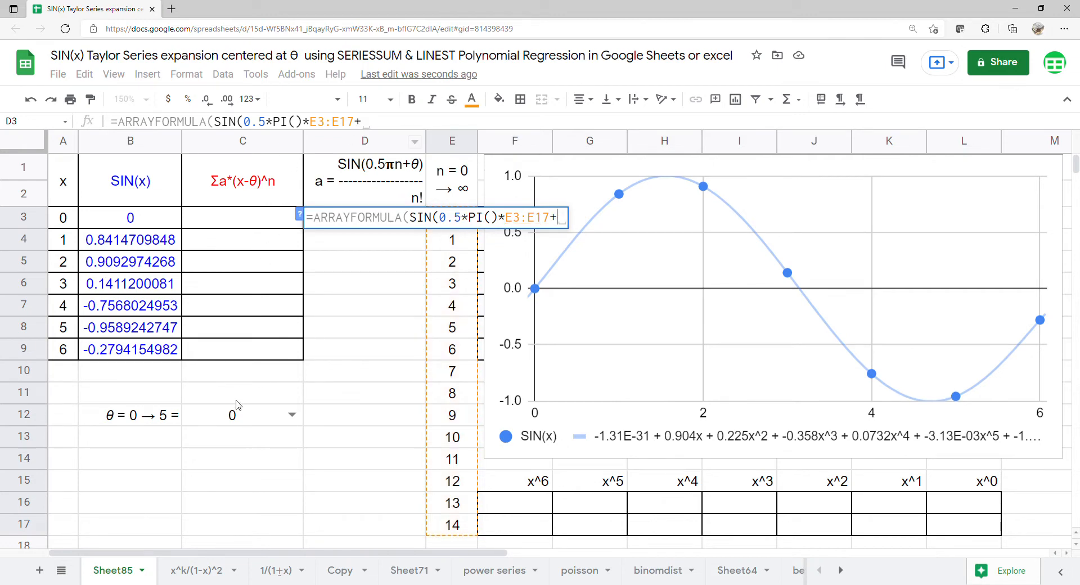
pyautogui.click(211, 426)
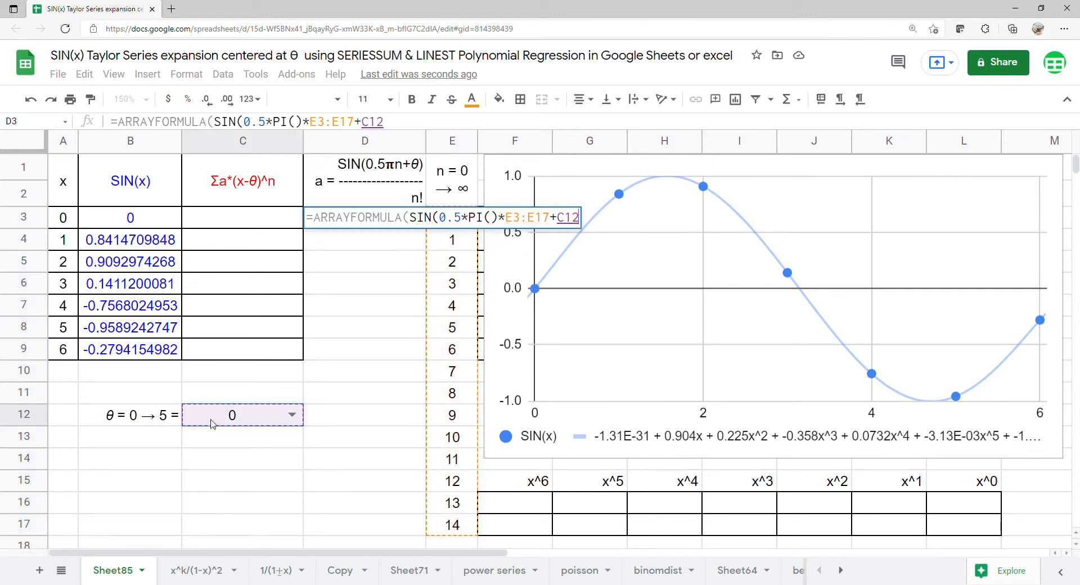
pyautogui.press('Return')
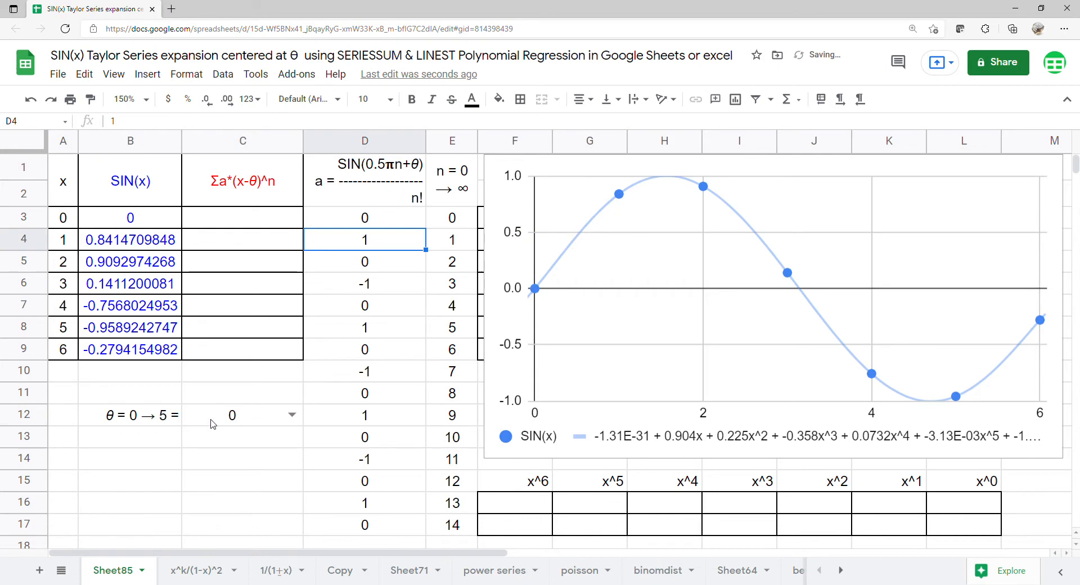
# Step: Extend the array formula in D3 by dividing the SIN term by FACT(E3:E17)
pyautogui.moveTo(375, 227); pyautogui.dragTo(372, 526)
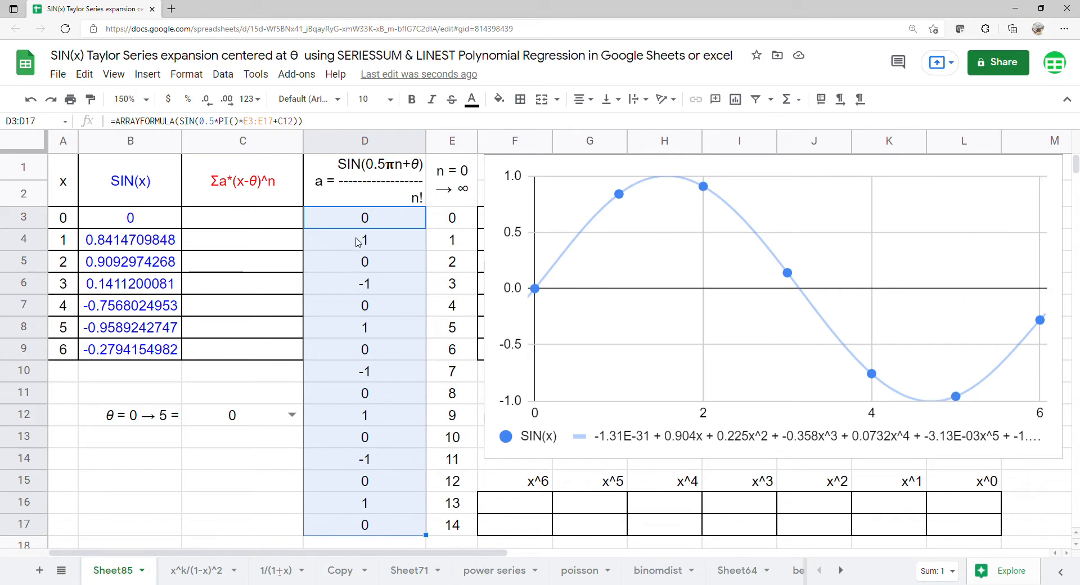
pyautogui.click(362, 220)
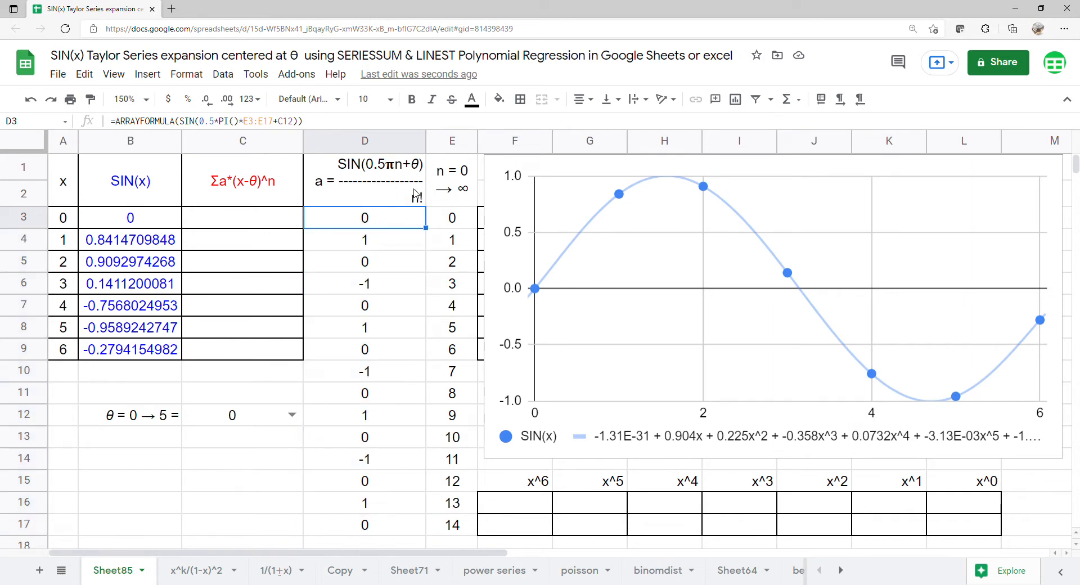
pyautogui.click(301, 122)
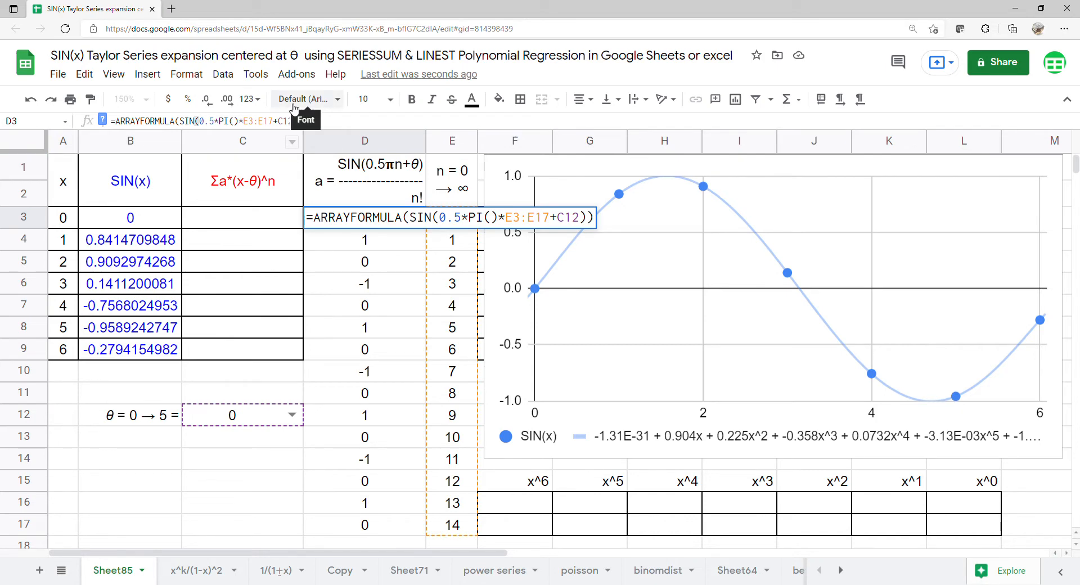
pyautogui.write('/')
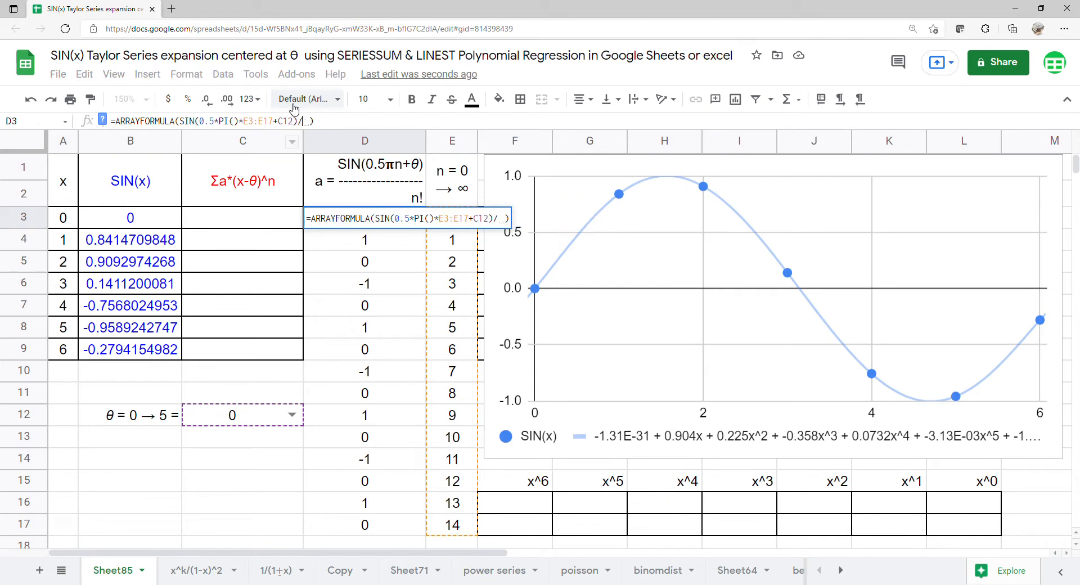
pyautogui.write('fa')
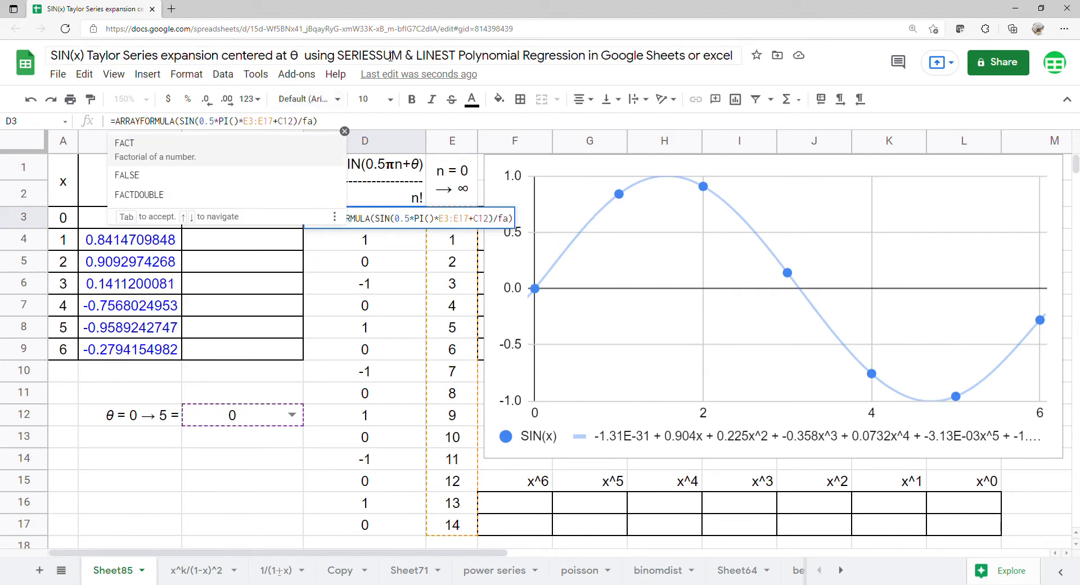
pyautogui.click(154, 146)
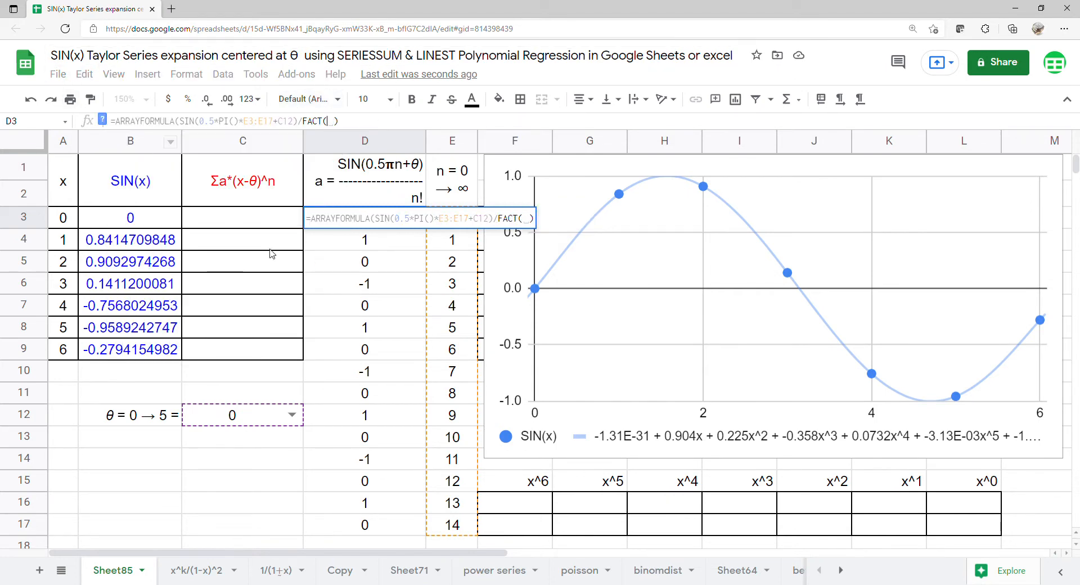
pyautogui.moveTo(432, 525); pyautogui.dragTo(435, 229)
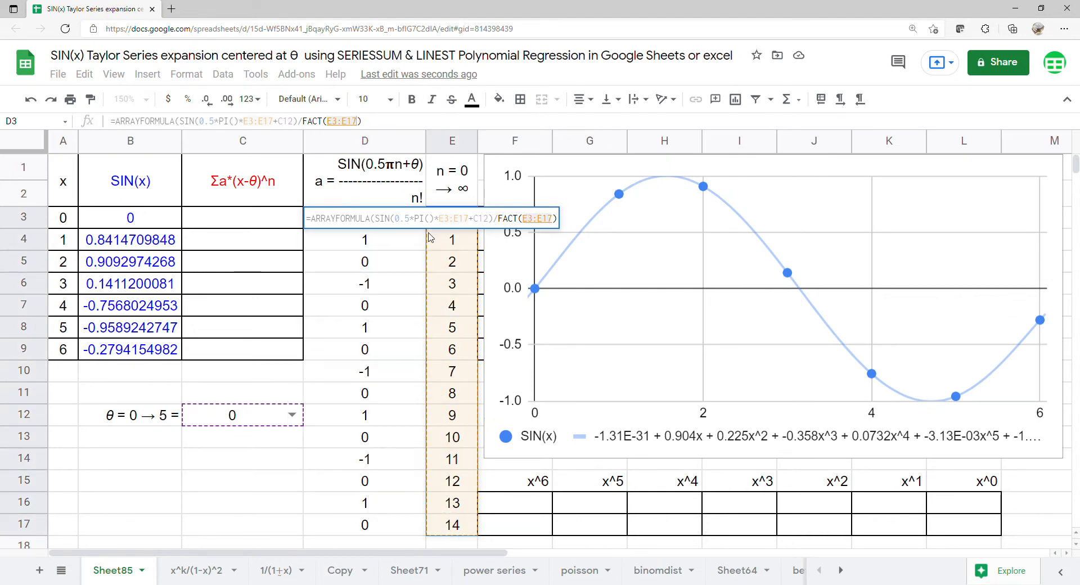
pyautogui.press('Return')
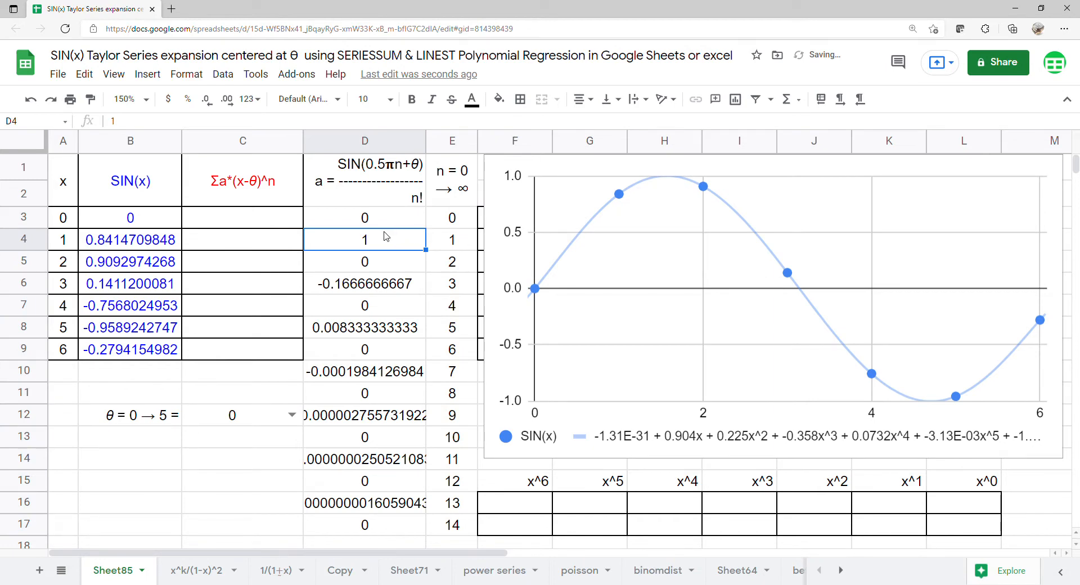
# Step: Format the coefficients in D3:D17 in scientific notation
pyautogui.moveTo(384, 225); pyautogui.dragTo(372, 525)
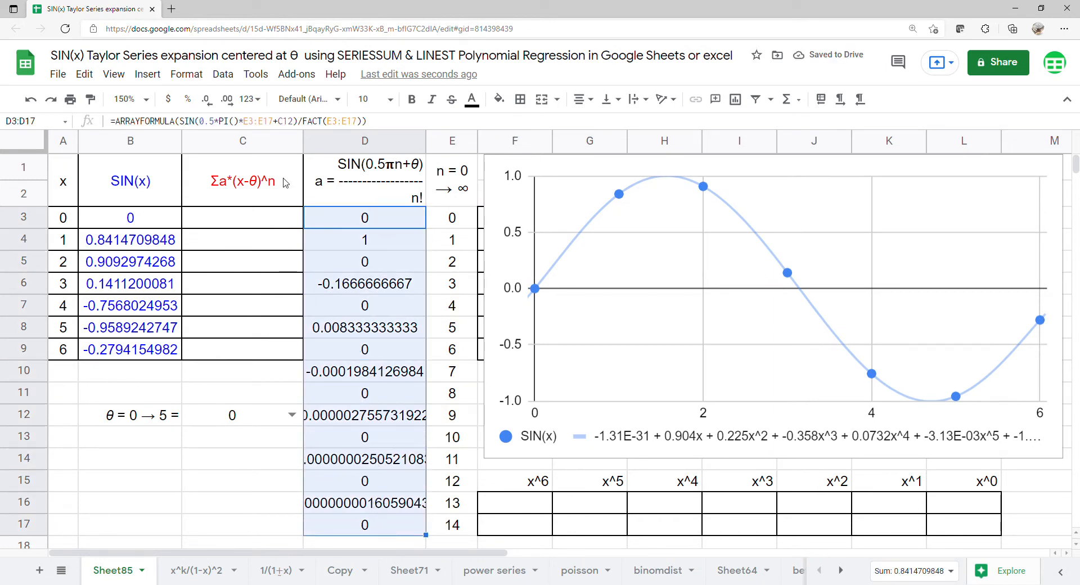
pyautogui.click(249, 99)
pyautogui.click(281, 231)
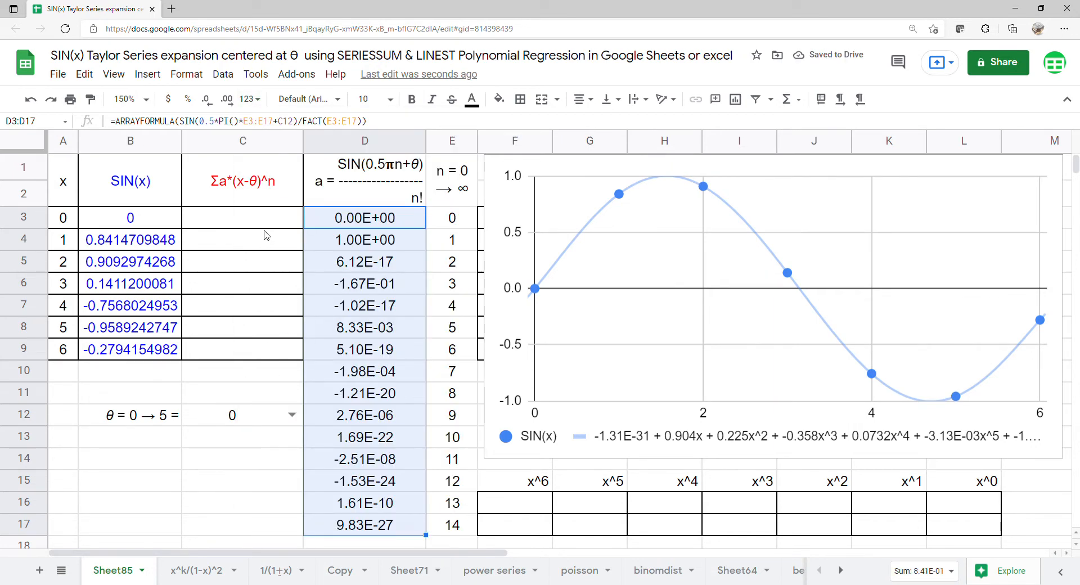
# Step: Enter =ARRAYFORMULA(SERIESSUM(A3:A9-C12,0,1,D3:D17)) in C3 to sum the Taylor series for every x value
pyautogui.click(269, 225)
pyautogui.write('=arr')
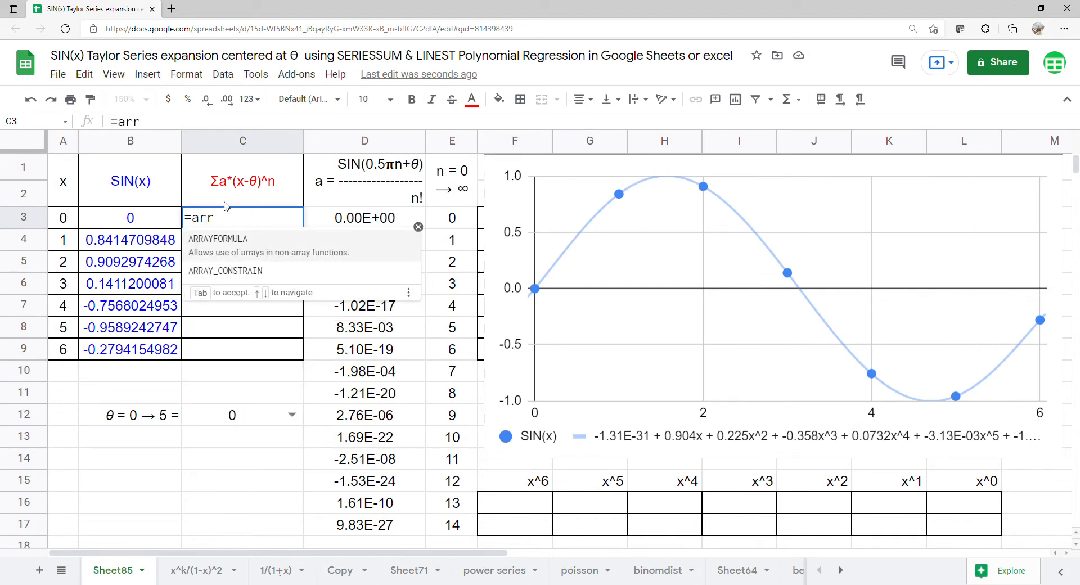
pyautogui.click(239, 240)
pyautogui.write('ser')
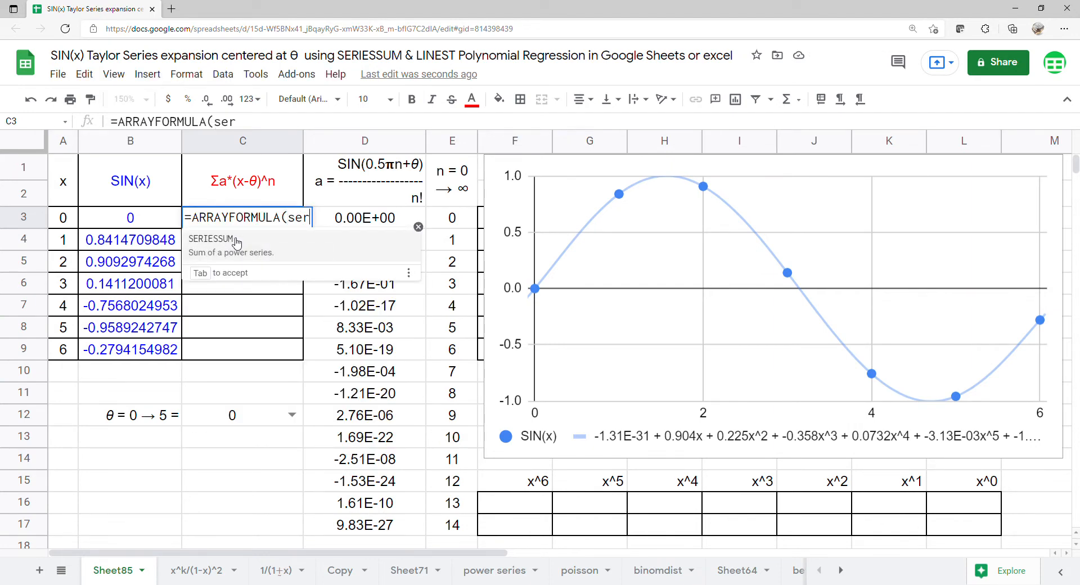
pyautogui.click(235, 239)
pyautogui.moveTo(68, 227); pyautogui.dragTo(65, 354)
pyautogui.write('-')
pyautogui.click(216, 420)
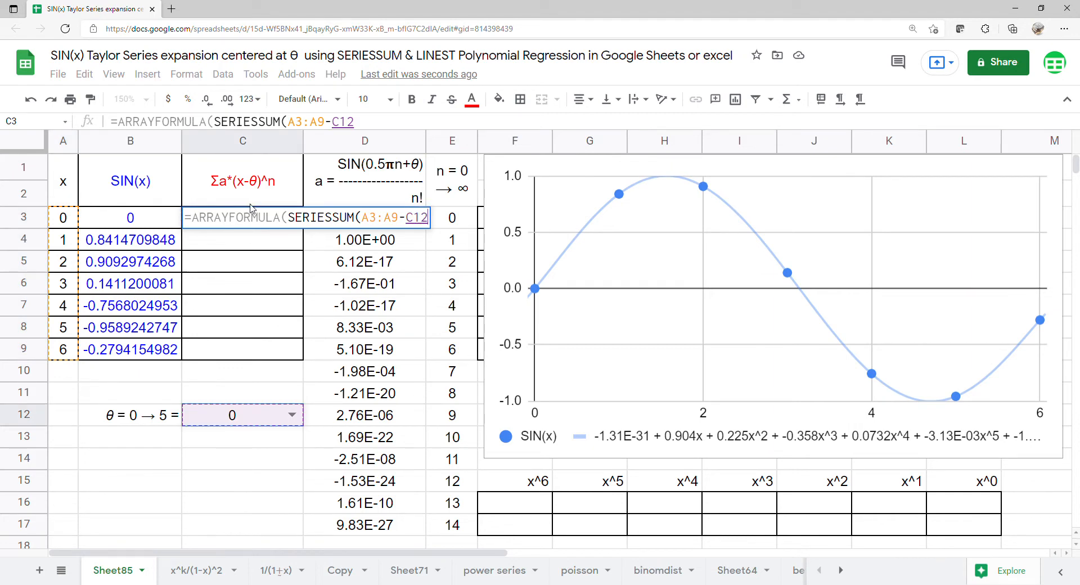
pyautogui.write(', ')
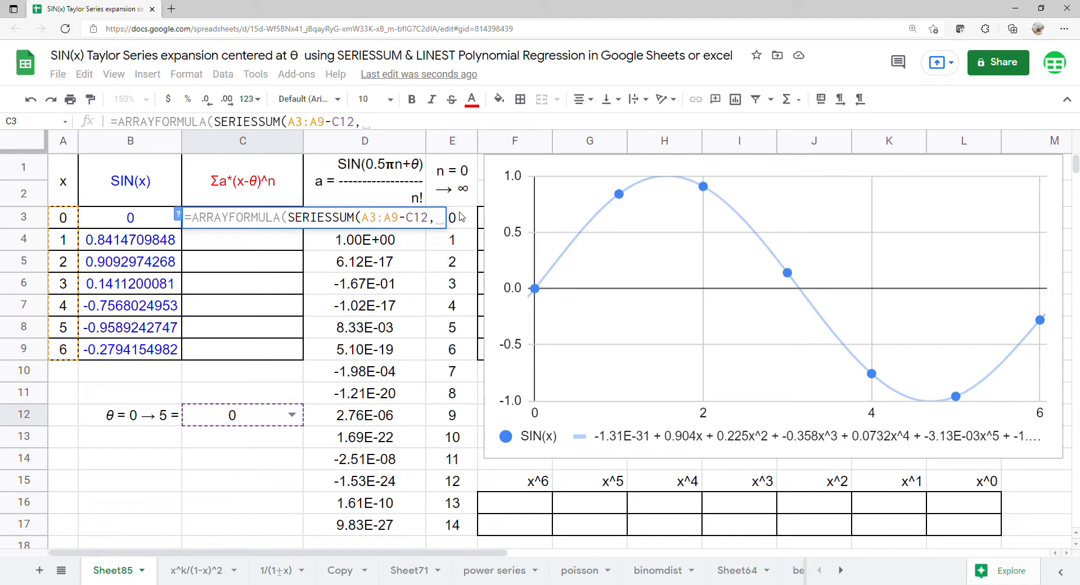
pyautogui.write('0,1')
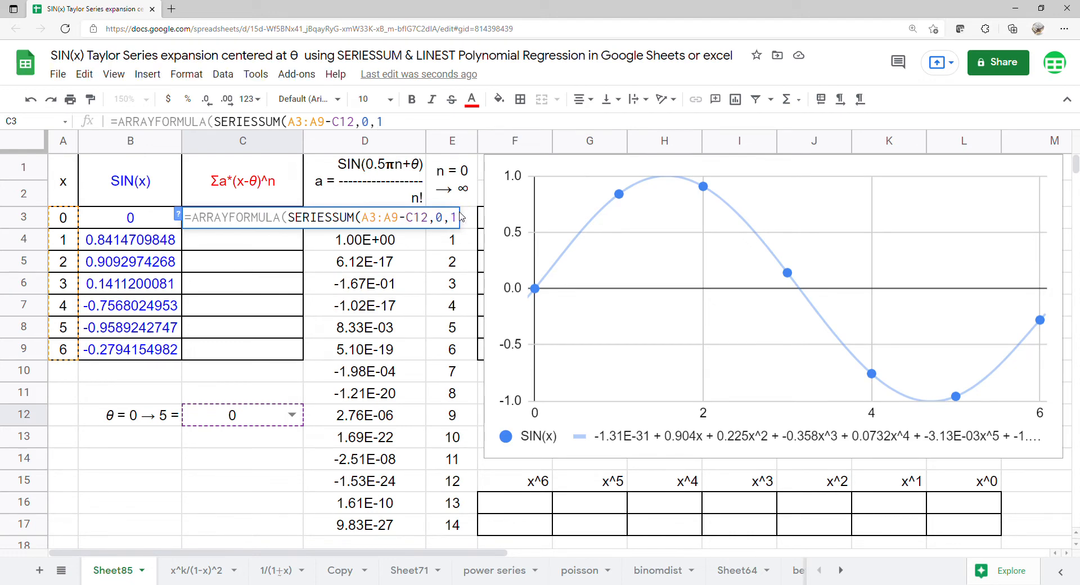
pyautogui.write(',')
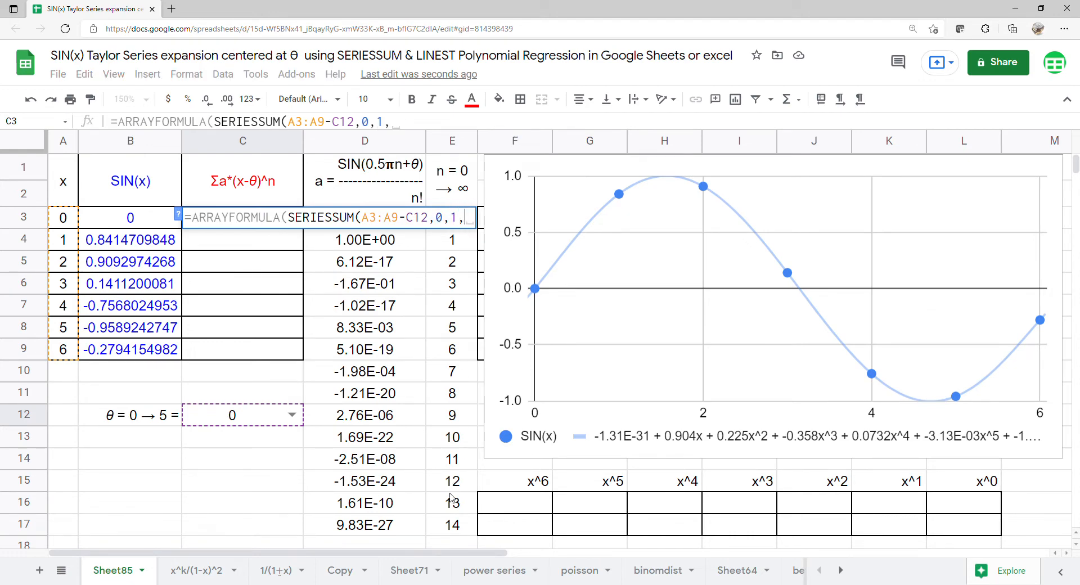
pyautogui.moveTo(400, 534); pyautogui.dragTo(380, 230)
pyautogui.press('Return')
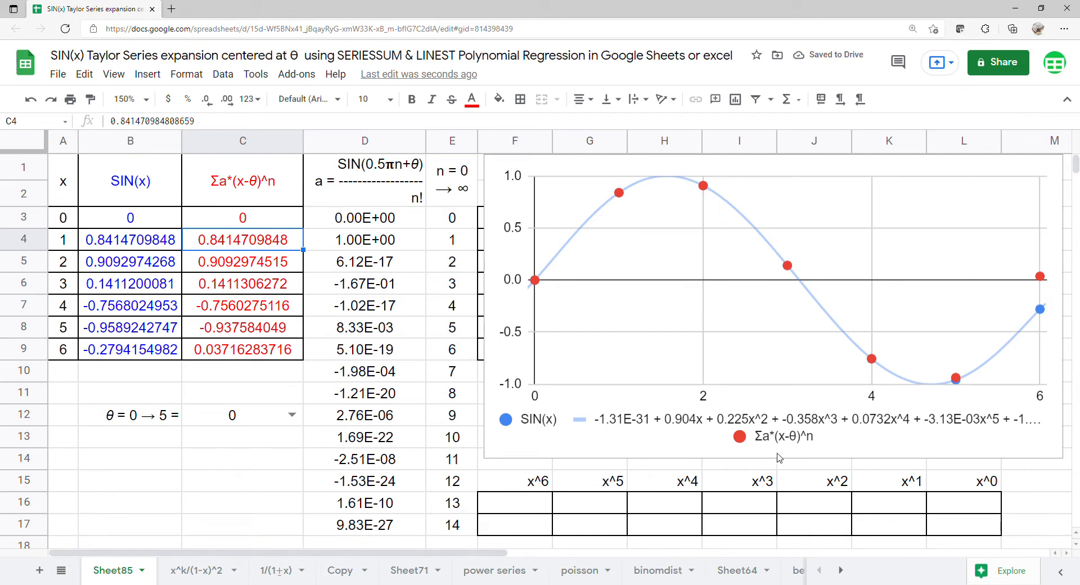
# Step: Move the chart so it starts over column D, and add a trendline applied to all series
pyautogui.moveTo(786, 362); pyautogui.dragTo(702, 362)
pyautogui.click(969, 166)
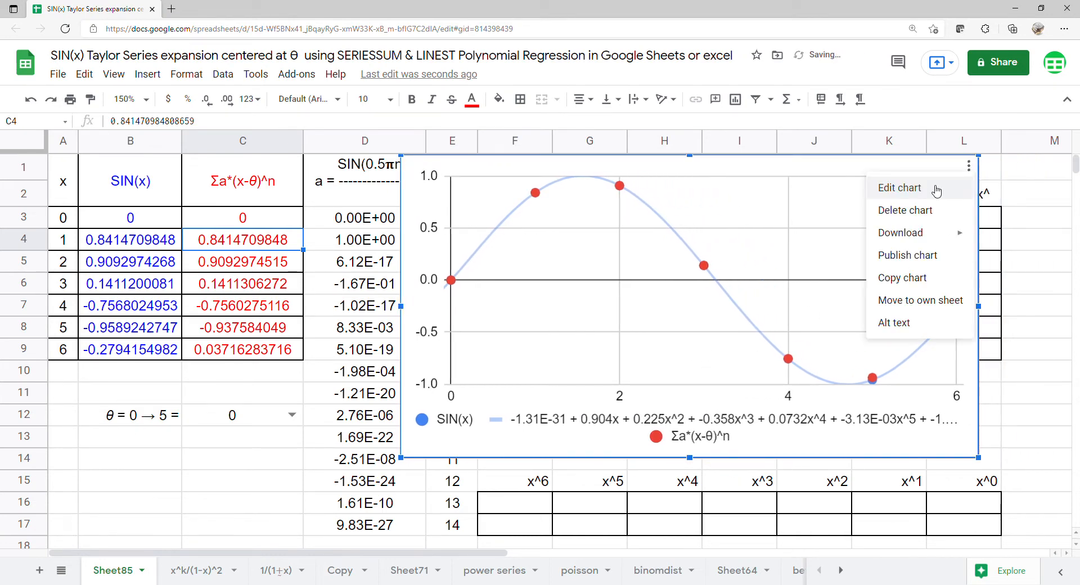
pyautogui.click(930, 185)
pyautogui.click(1025, 144)
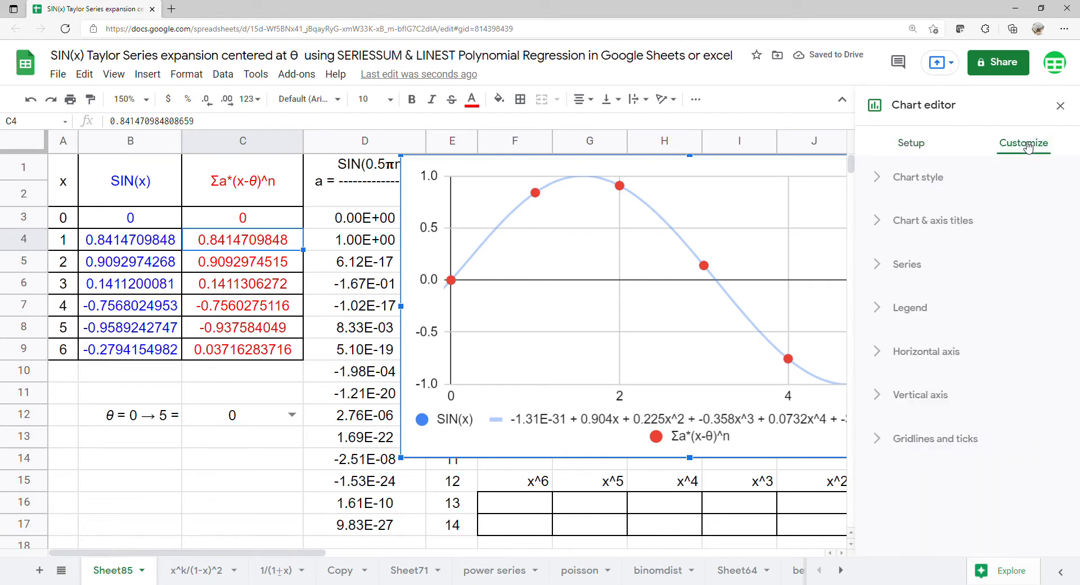
pyautogui.click(897, 264)
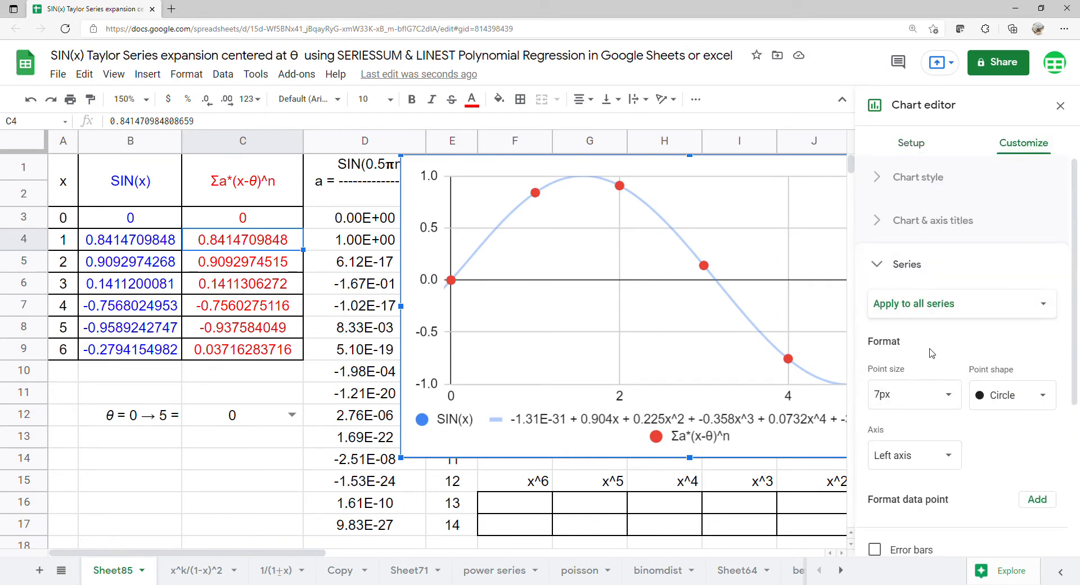
pyautogui.scroll(-3, 928, 358)
pyautogui.click(895, 417)
pyautogui.scroll(-1, 943, 370)
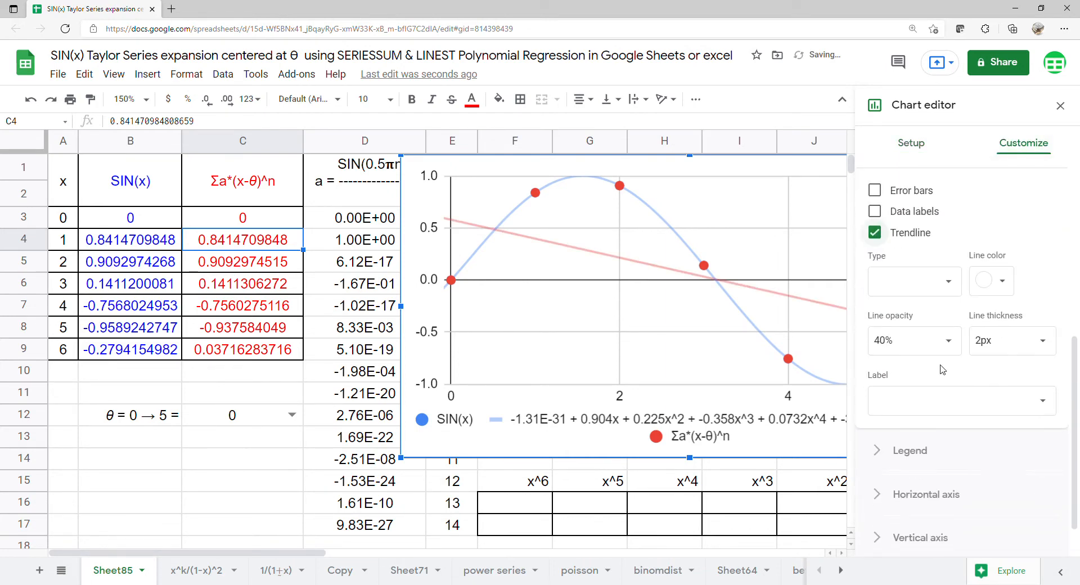
# Step: Make the Σa*(x-θ)^n series trendline a polynomial of degree 6 labelled with its equation, and close the chart editor
pyautogui.click(959, 286)
pyautogui.click(903, 320)
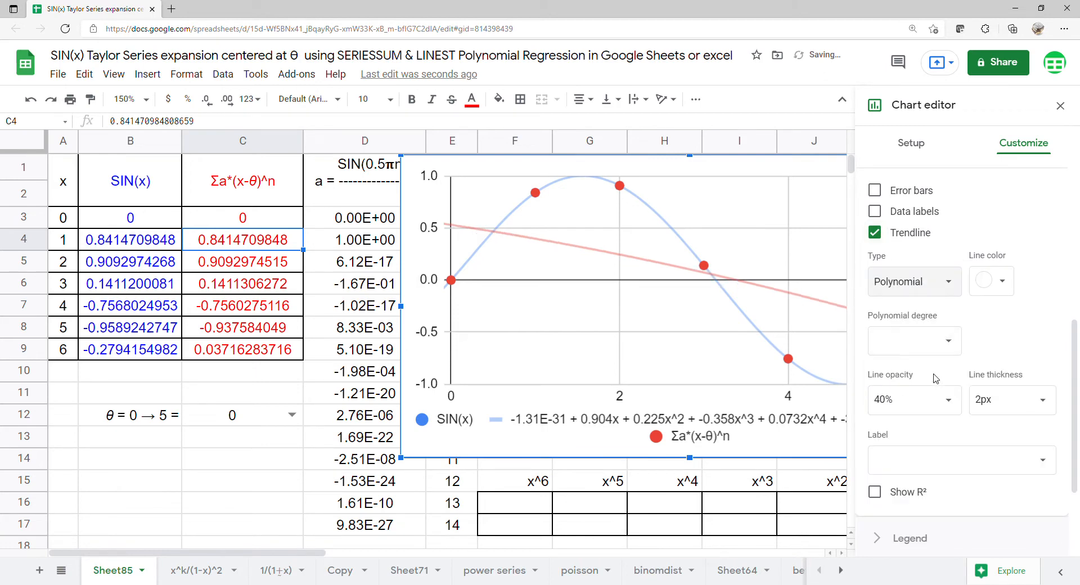
pyautogui.click(949, 345)
pyautogui.click(899, 461)
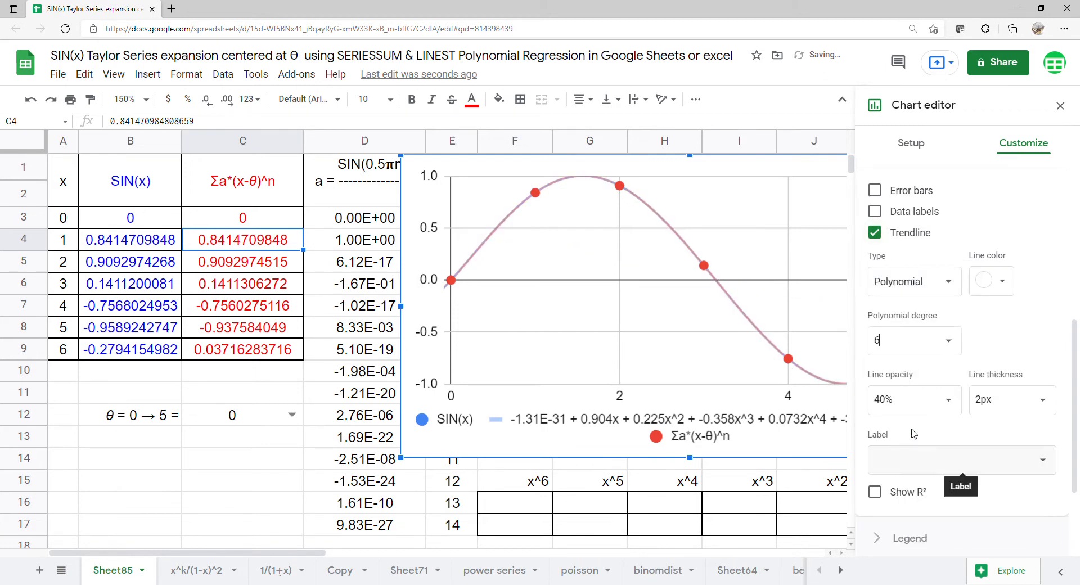
pyautogui.scroll(-2, 995, 409)
pyautogui.click(1037, 342)
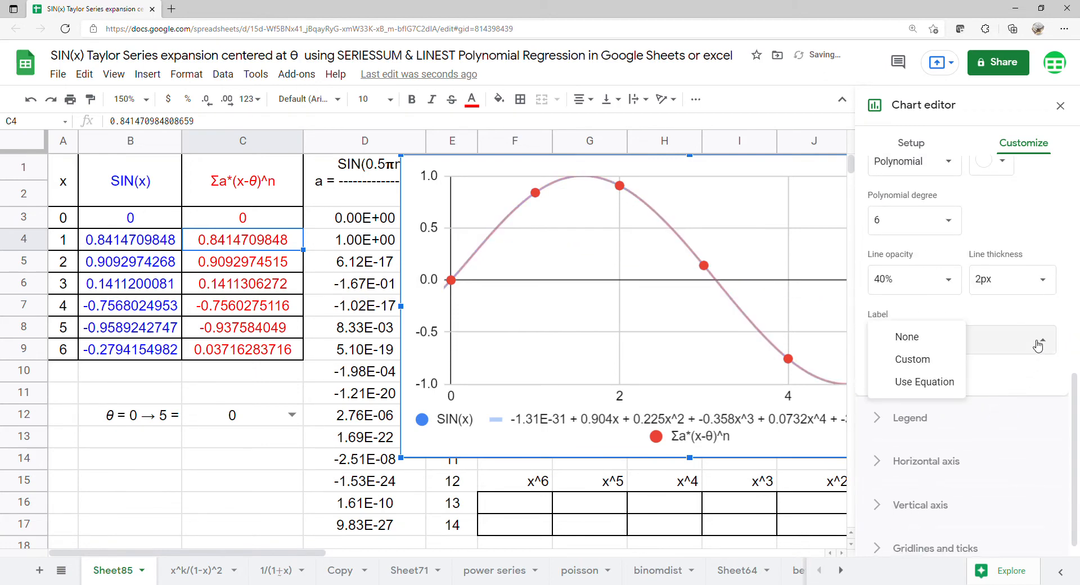
pyautogui.click(943, 383)
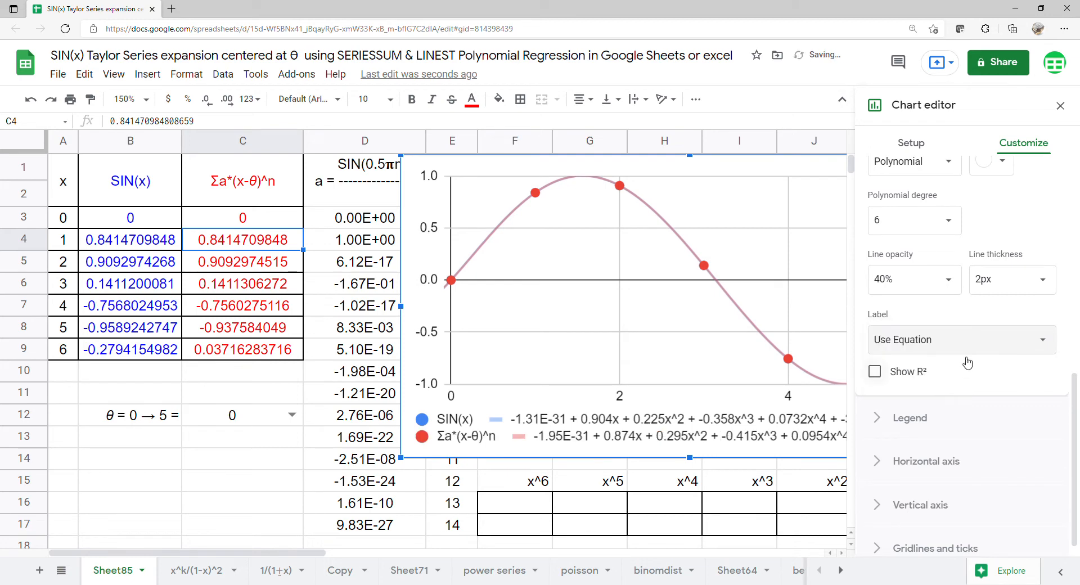
pyautogui.click(1061, 105)
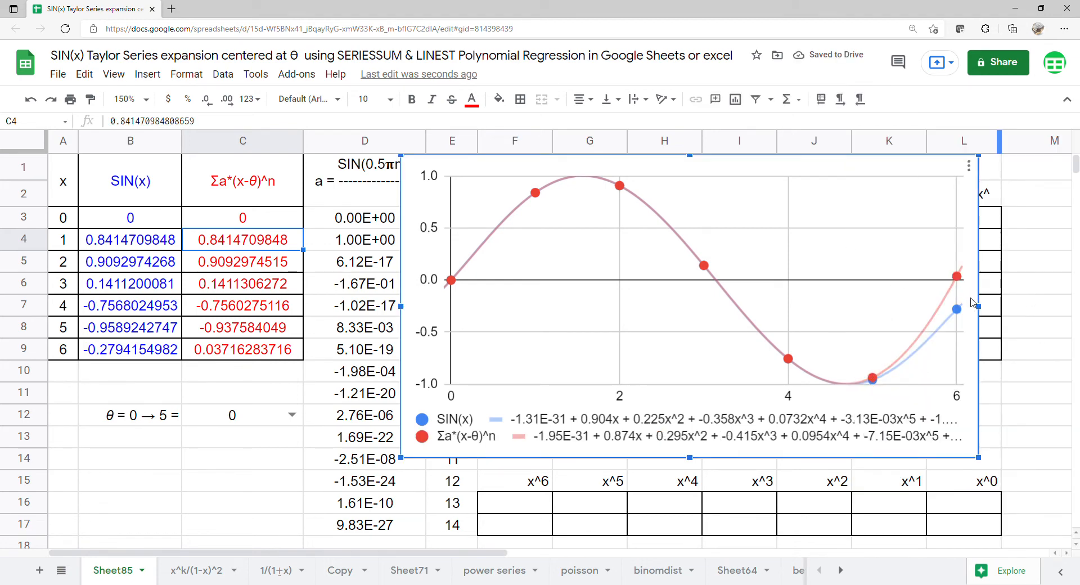
# Step: Enlarge the chart so both trendline equations fit in its legend, and move it to start over column M
pyautogui.moveTo(983, 305); pyautogui.dragTo(1044, 306)
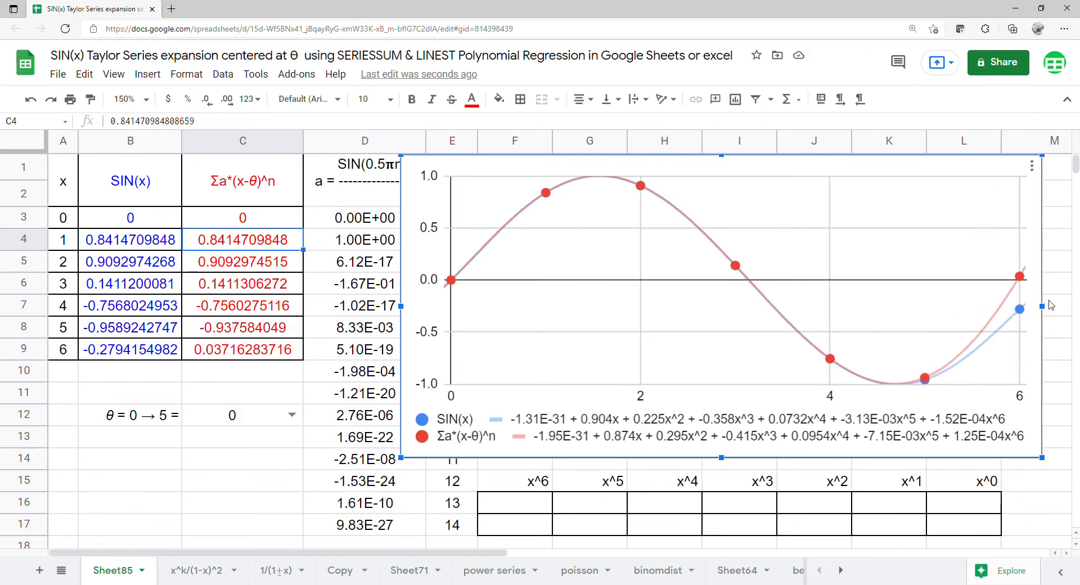
pyautogui.moveTo(725, 462); pyautogui.dragTo(725, 477)
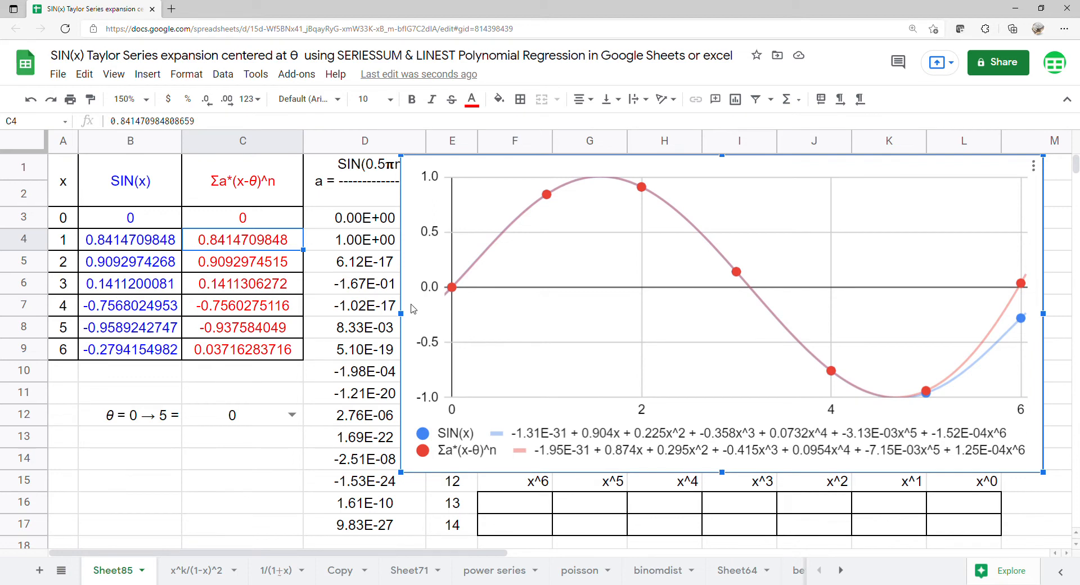
pyautogui.moveTo(411, 308); pyautogui.dragTo(1043, 292)
# Step: Enter =TRANSPOSE(E3:E9) in F1 to lay the exponents out across row 1
pyautogui.click(513, 178)
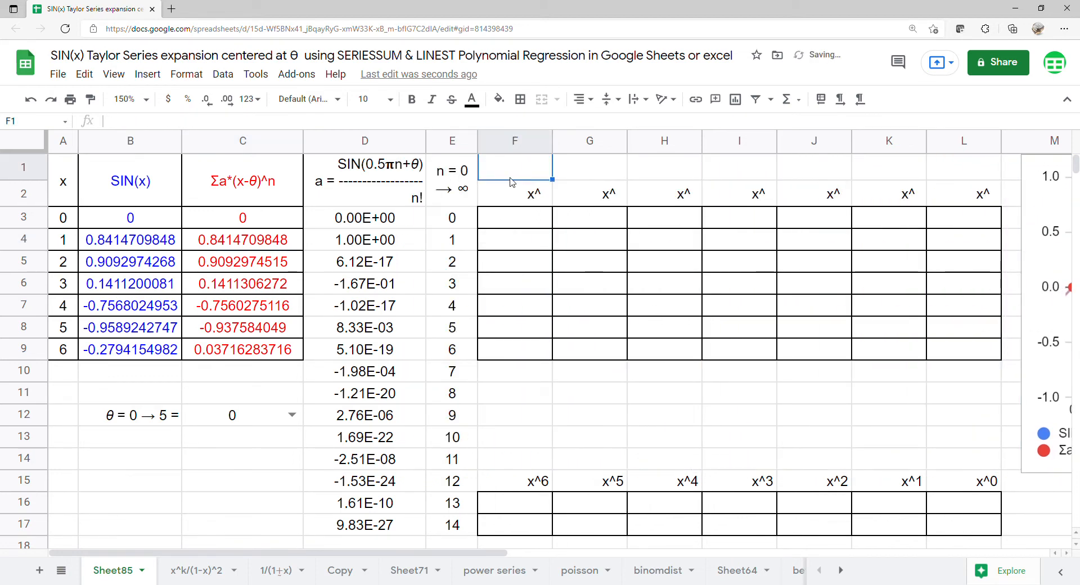
pyautogui.write('=')
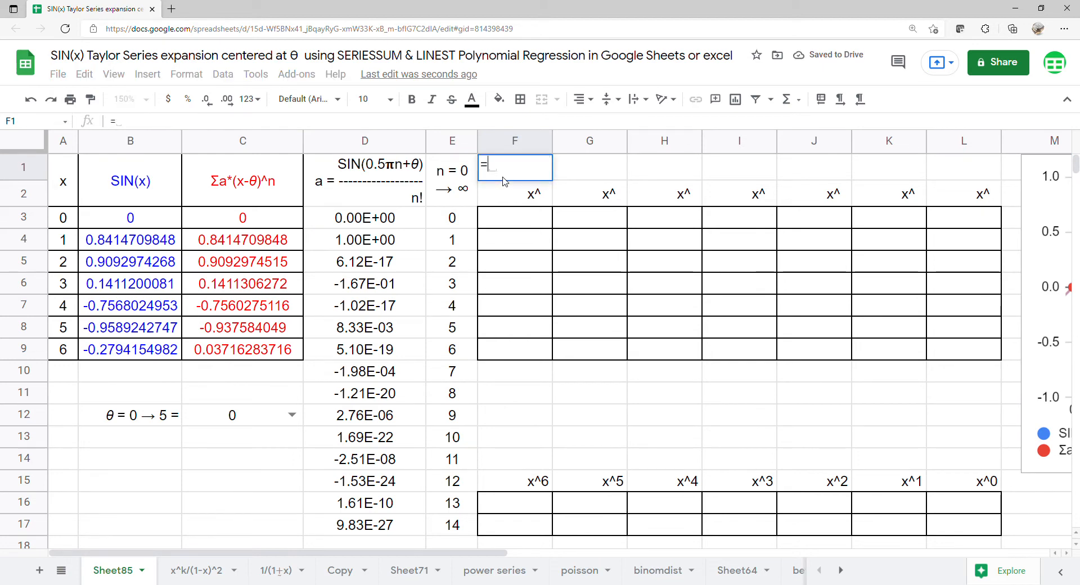
pyautogui.write('tra')
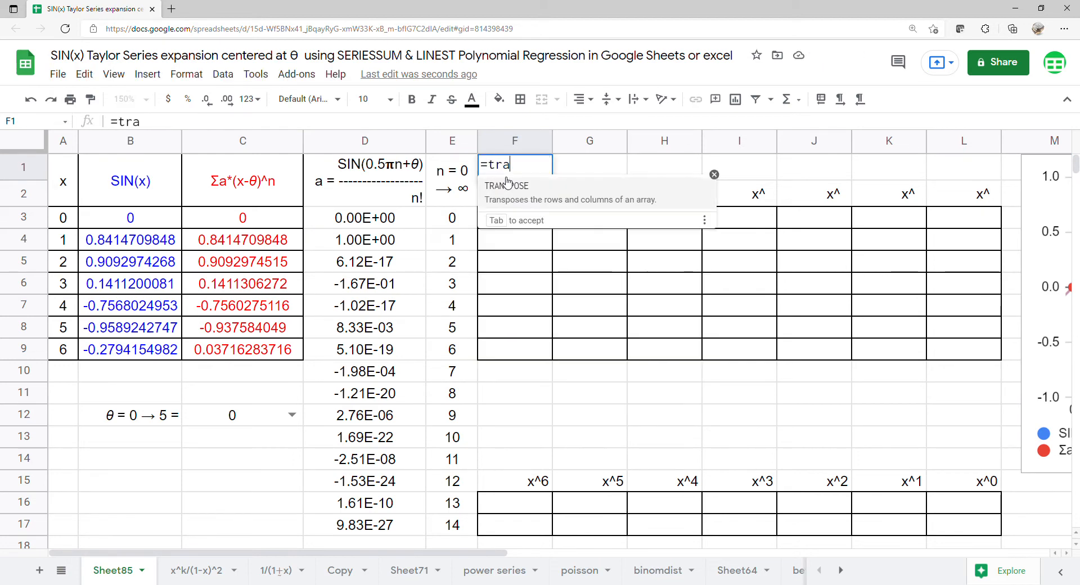
pyautogui.click(508, 187)
pyautogui.moveTo(452, 218); pyautogui.dragTo(464, 353)
pyautogui.press('Return')
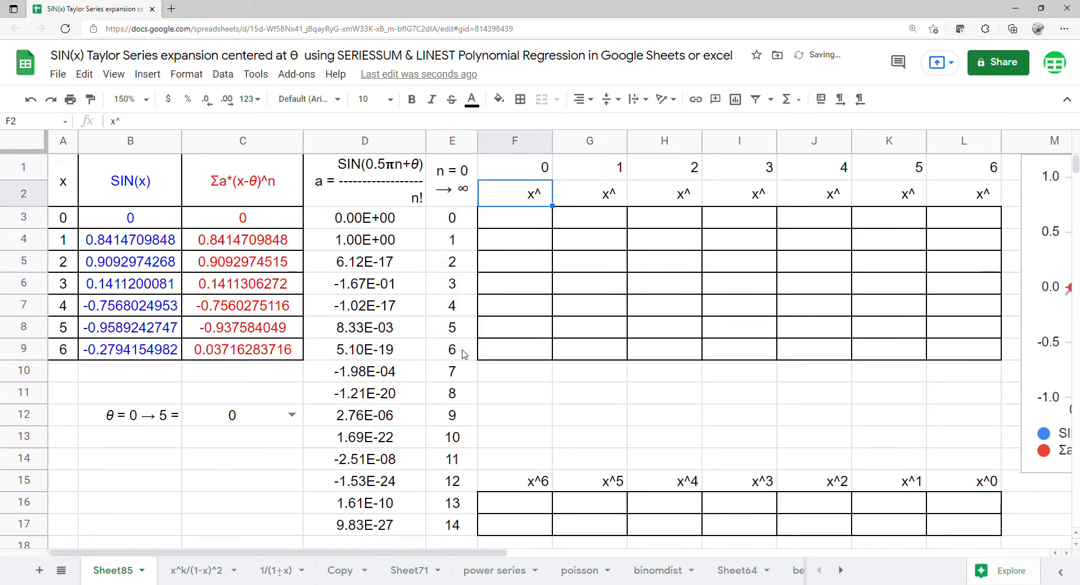
# Step: Enter an ARRAYFORMULA in F3 that raises A3:A9 to the exponents in F1:L1
pyautogui.click(489, 222)
pyautogui.write('=ARR')
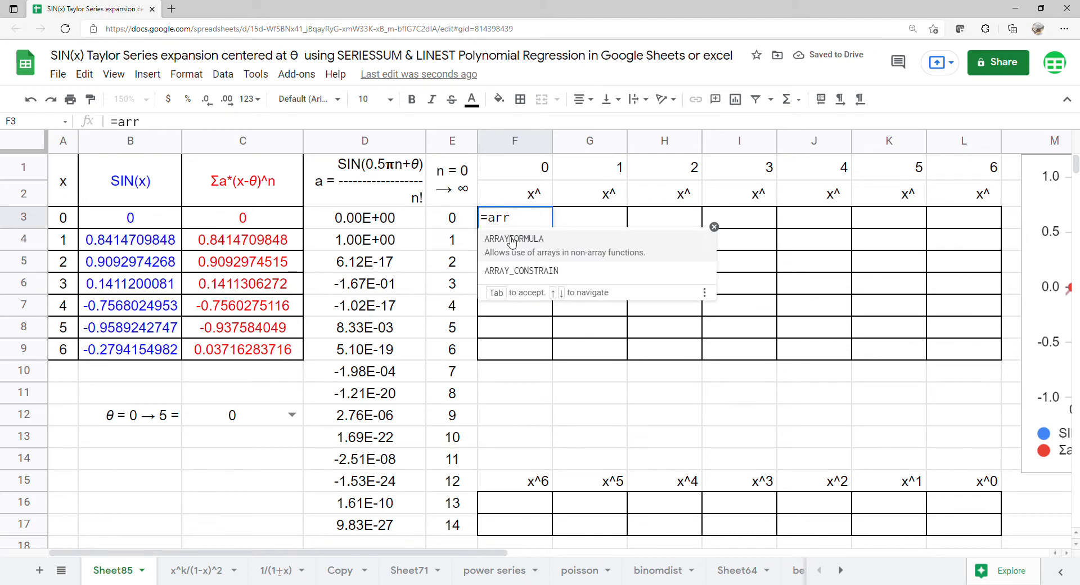
pyautogui.click(509, 240)
pyautogui.write('arr')
pyautogui.click(512, 257)
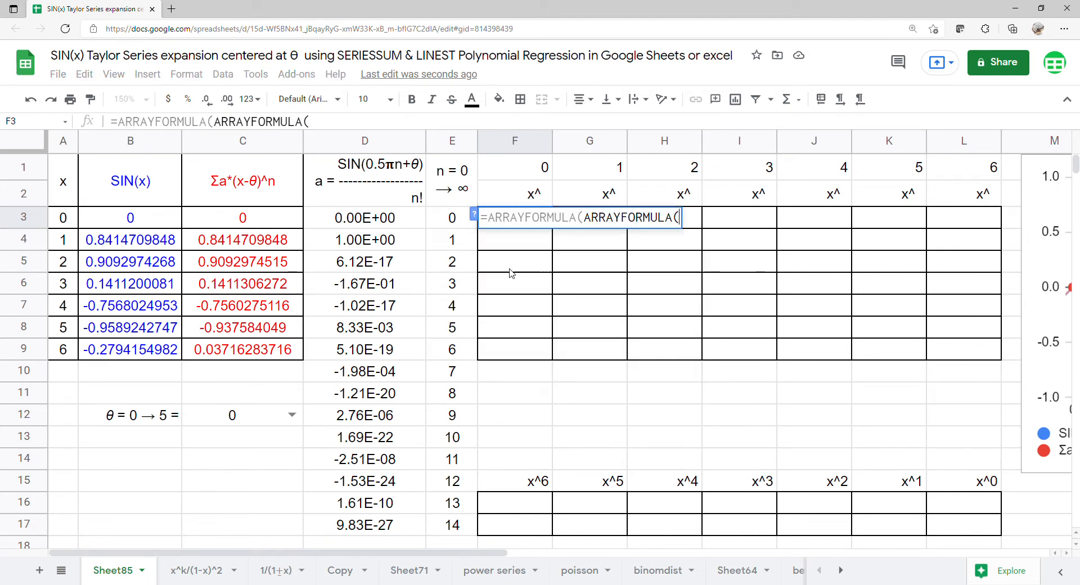
pyautogui.moveTo(63, 218); pyautogui.dragTo(59, 350)
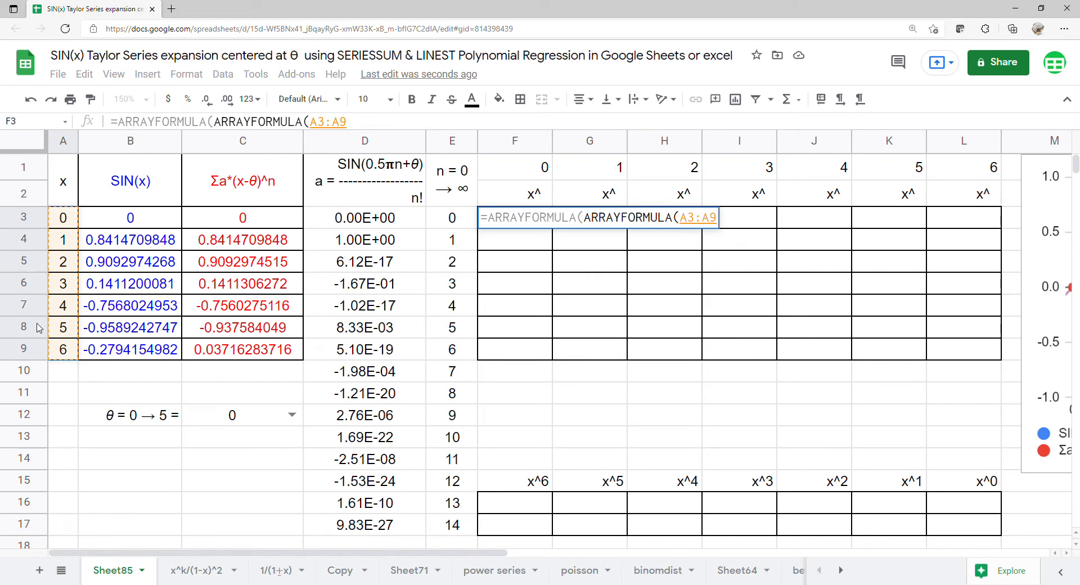
pyautogui.write('^')
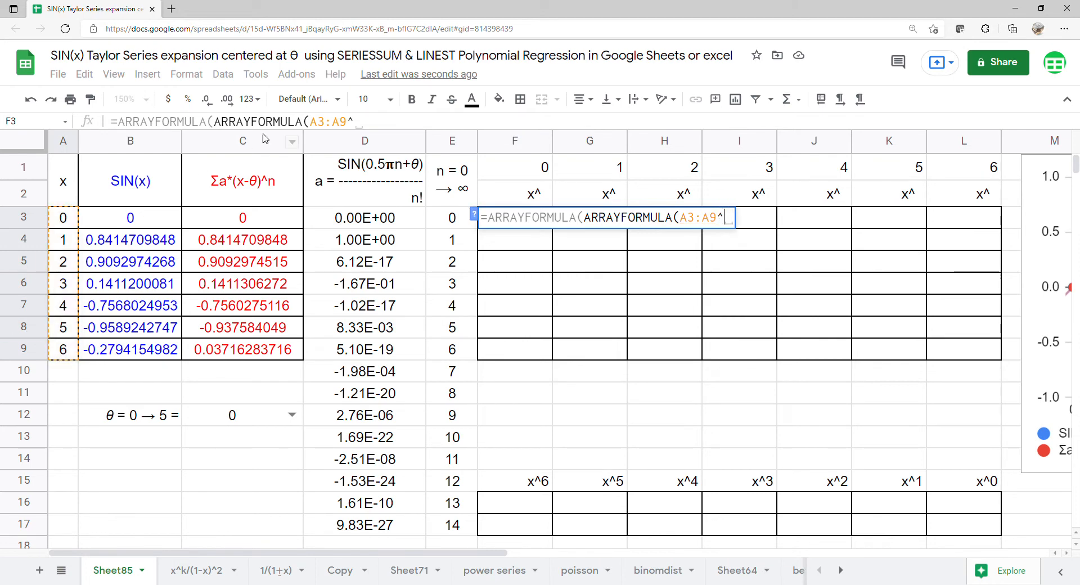
pyautogui.moveTo(509, 168); pyautogui.dragTo(950, 173)
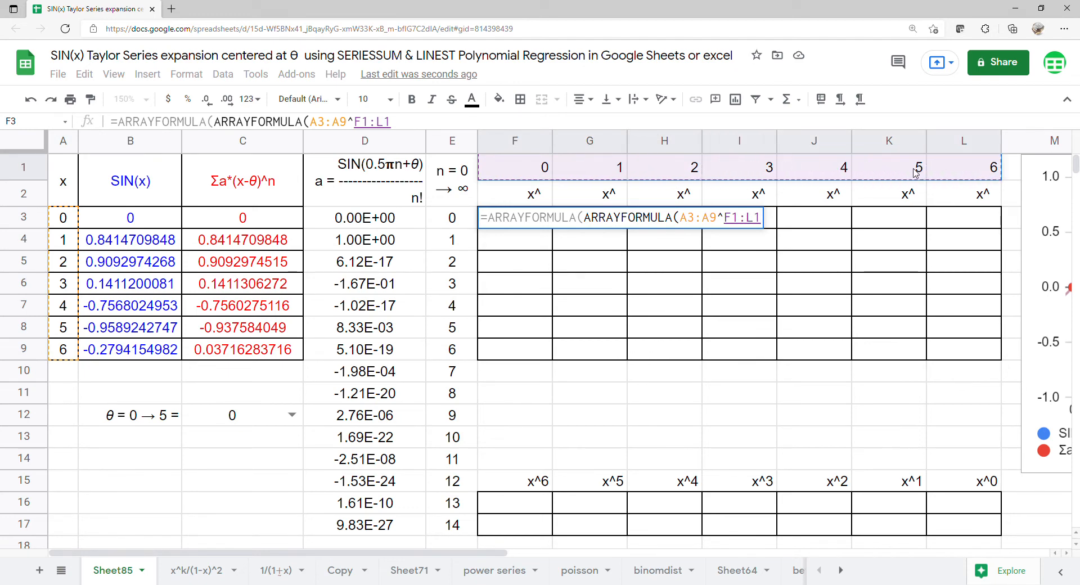
pyautogui.press('Return')
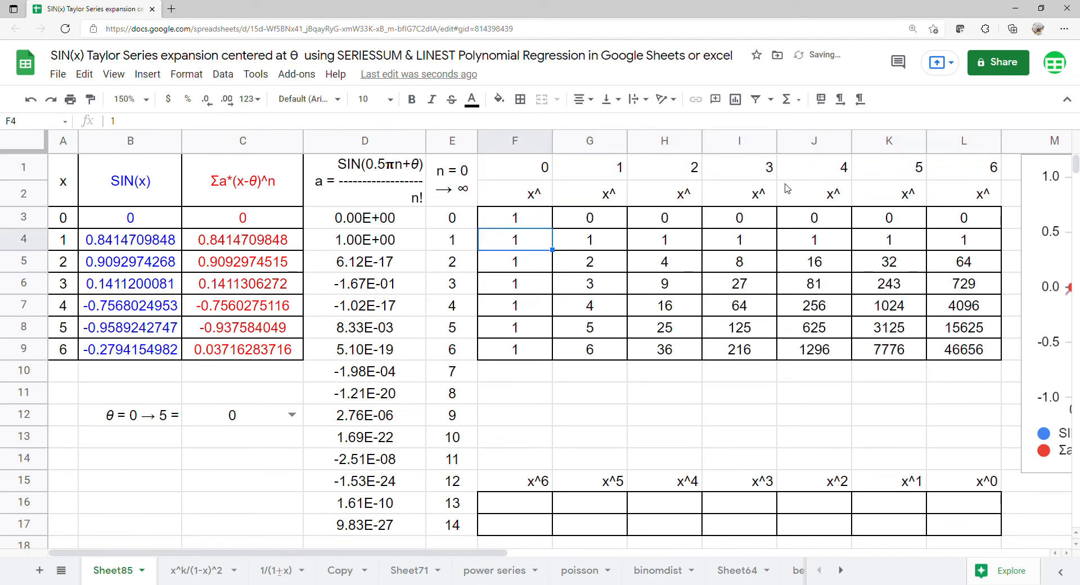
# Step: Enter =LINEST(B3:B9,G3:L9) in F16 to compute the SIN(x) polynomial coefficients
pyautogui.click(522, 504)
pyautogui.write('=lin')
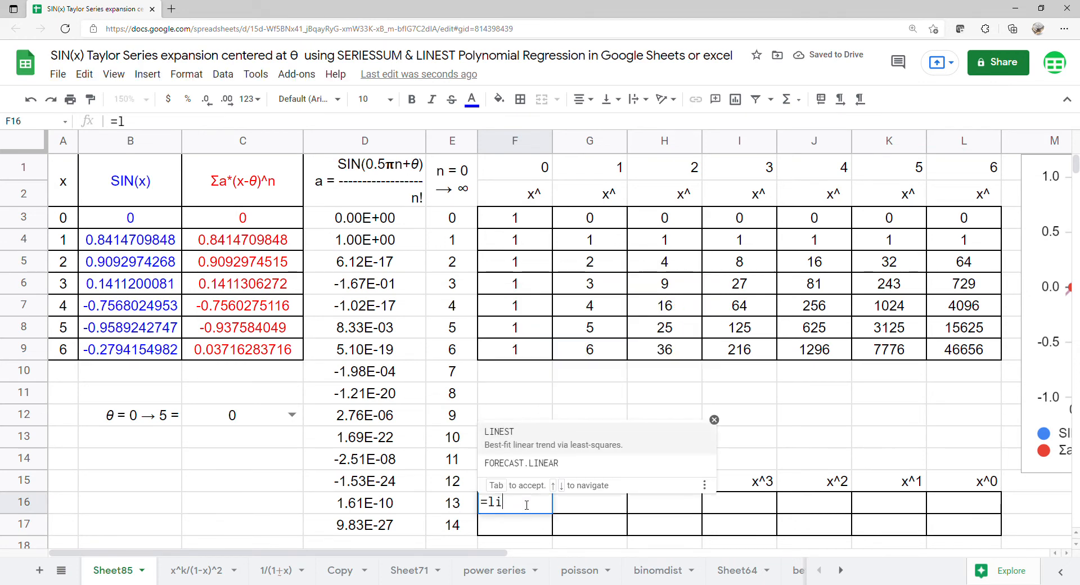
pyautogui.click(526, 437)
pyautogui.moveTo(118, 217); pyautogui.dragTo(120, 352)
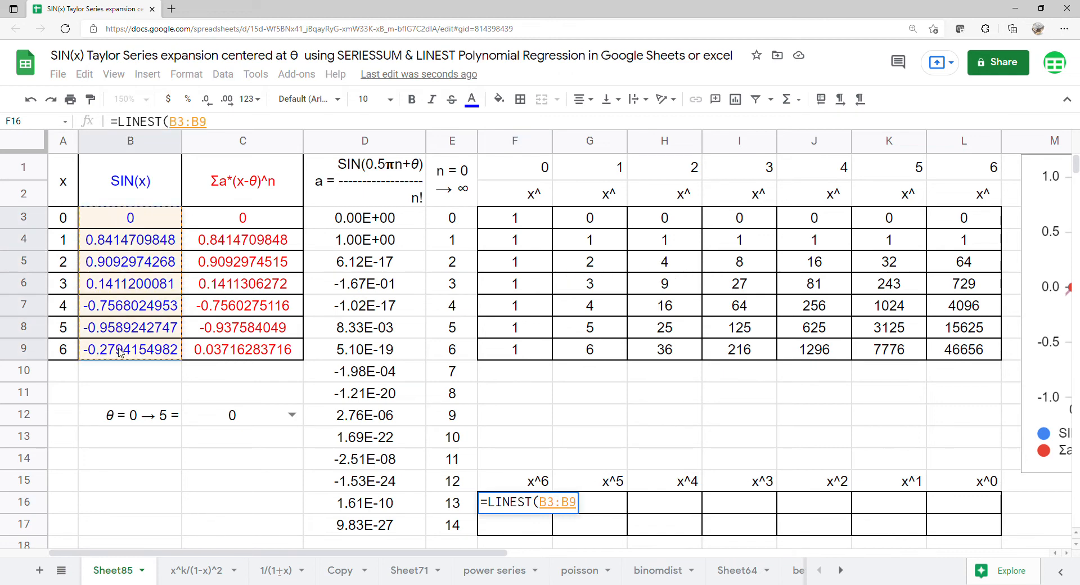
pyautogui.write(',')
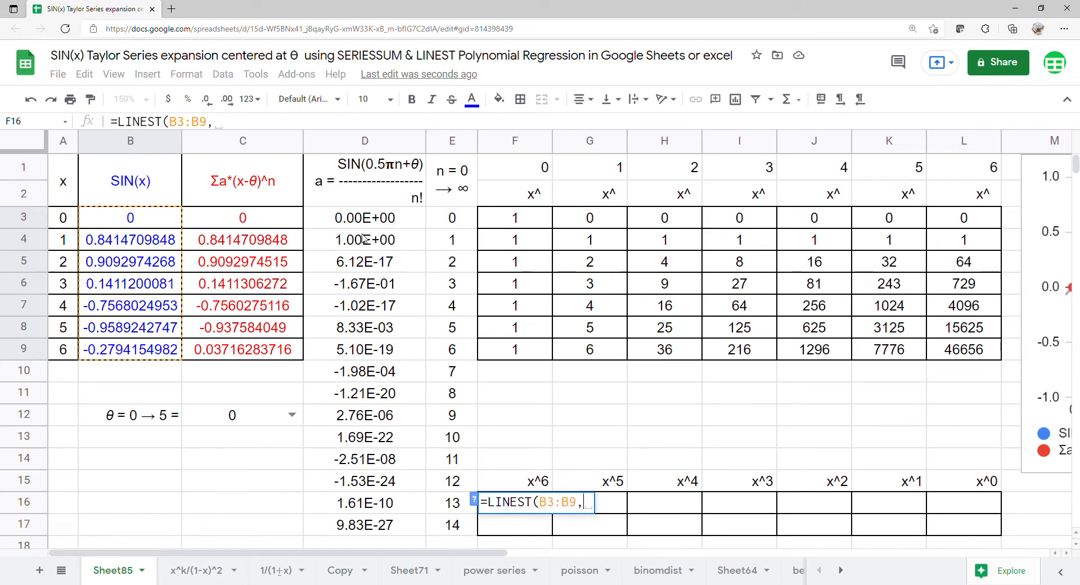
pyautogui.moveTo(586, 217); pyautogui.dragTo(927, 347)
pyautogui.press('Return')
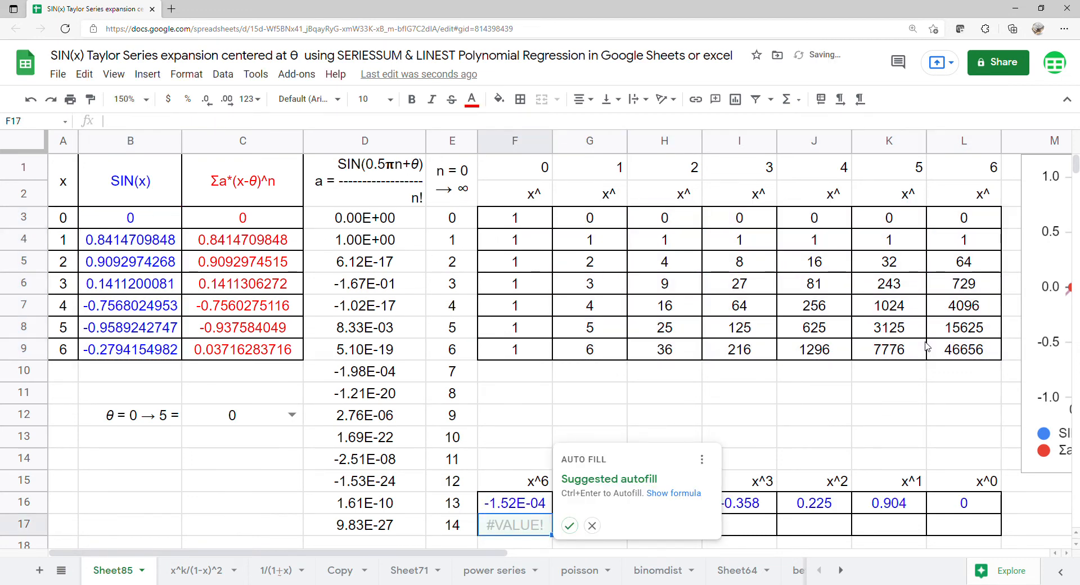
# Step: Enter =LINEST(C3:C9,G3:L9) in F17 to compute the polynomial coefficients of the Taylor series sums
pyautogui.click(521, 529)
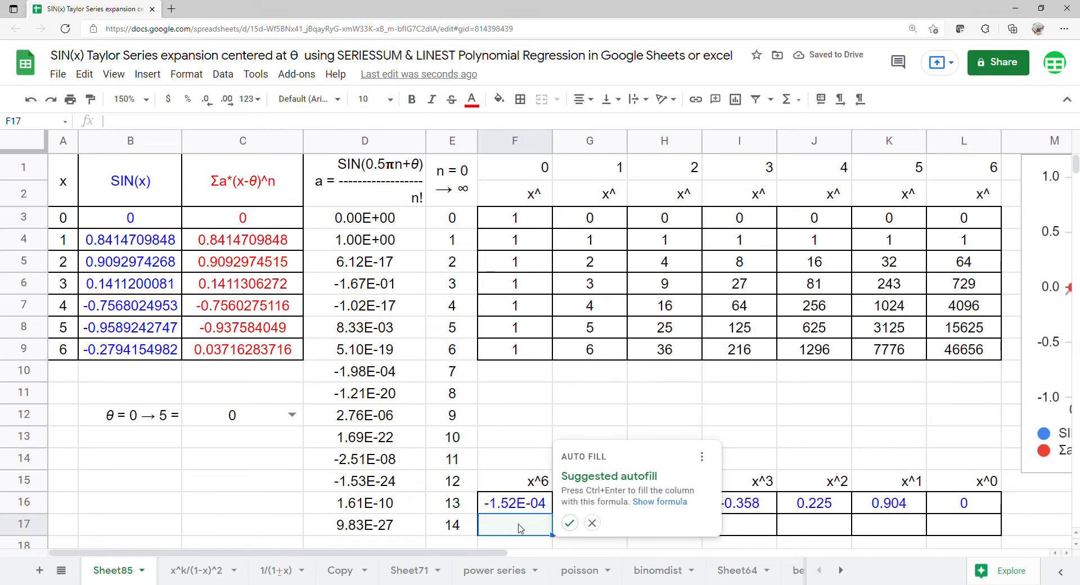
pyautogui.write('=')
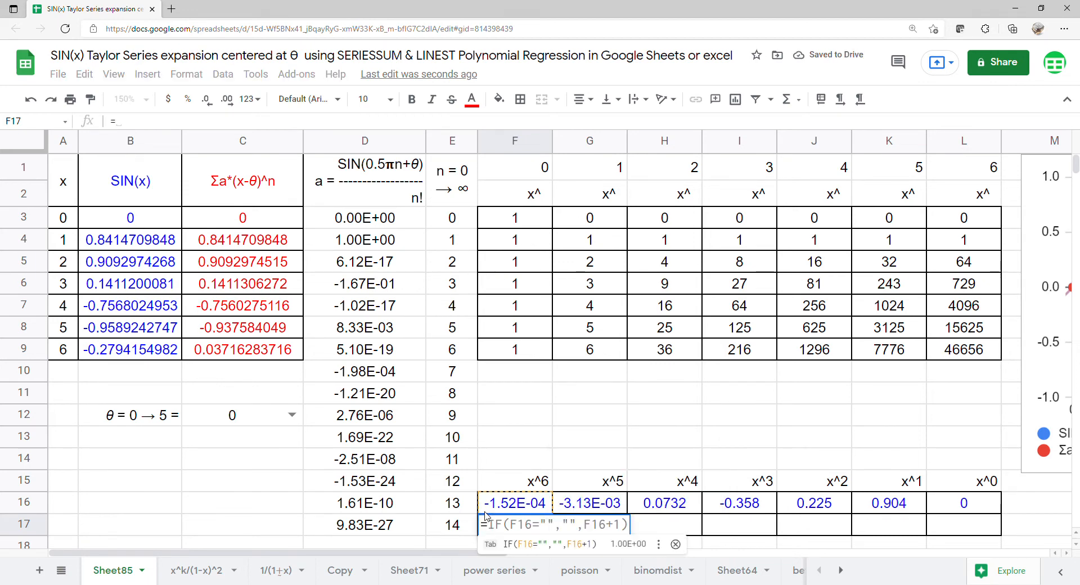
pyautogui.write('lin')
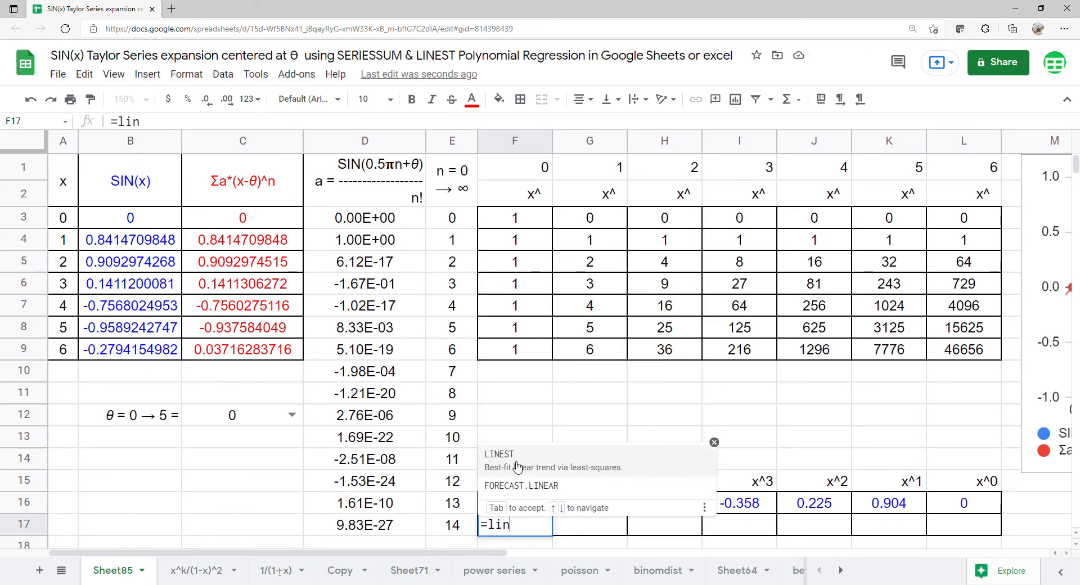
pyautogui.press('Tab')
pyautogui.moveTo(215, 217); pyautogui.dragTo(218, 349)
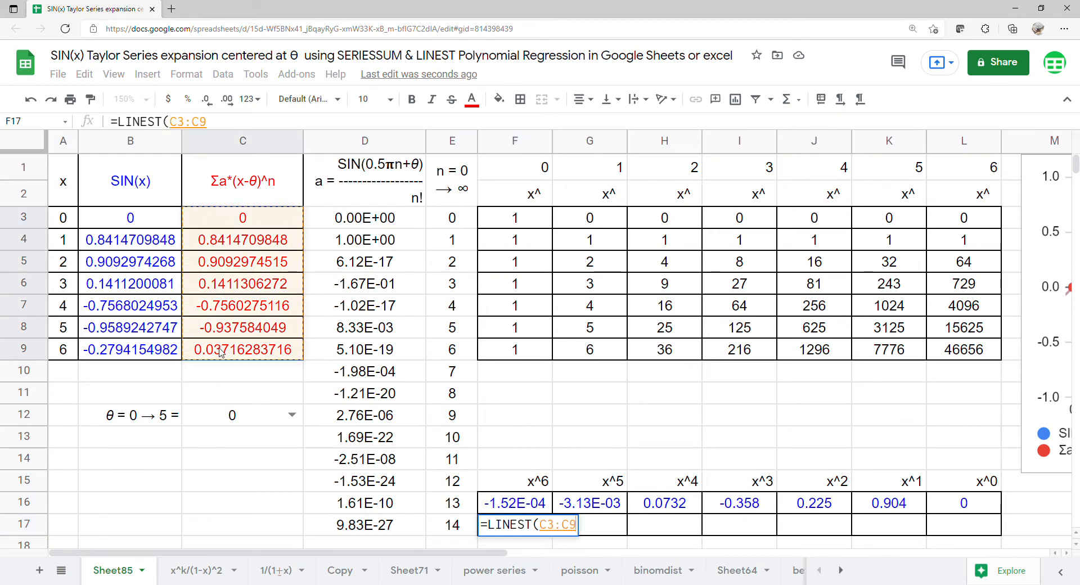
pyautogui.write(',')
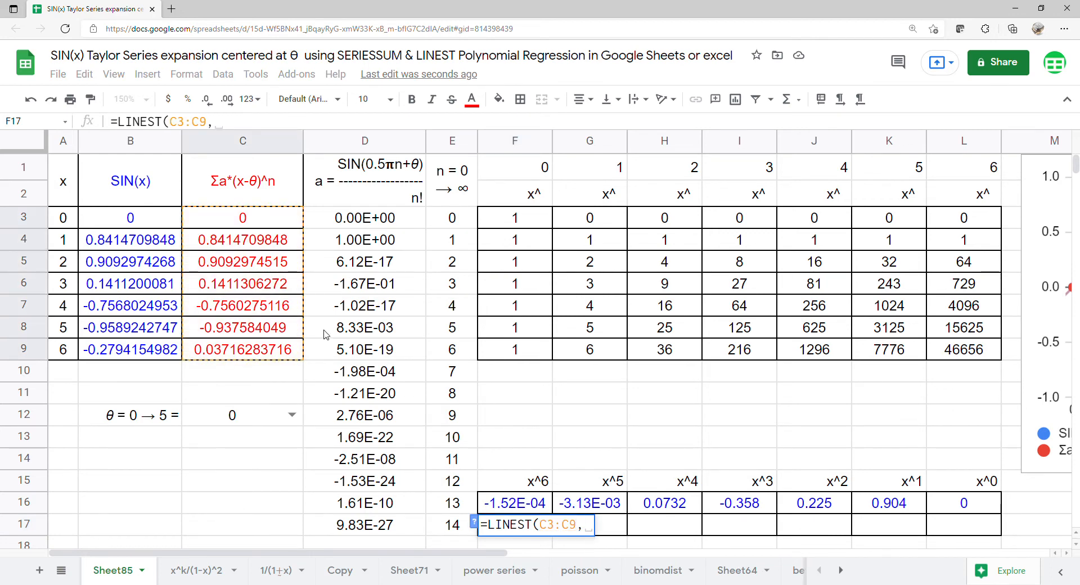
pyautogui.moveTo(600, 224); pyautogui.dragTo(978, 353)
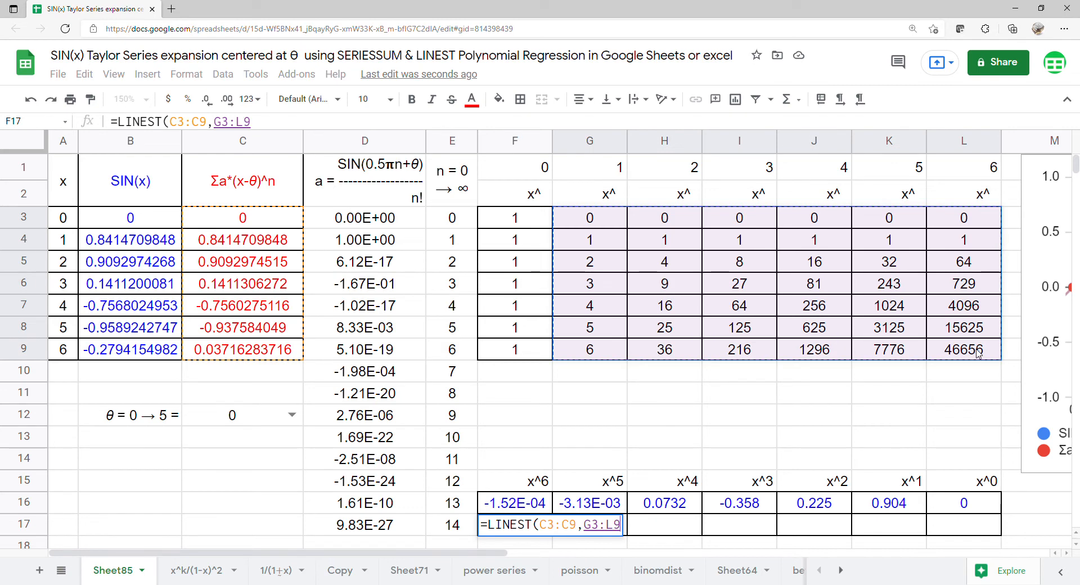
pyautogui.press('Return')
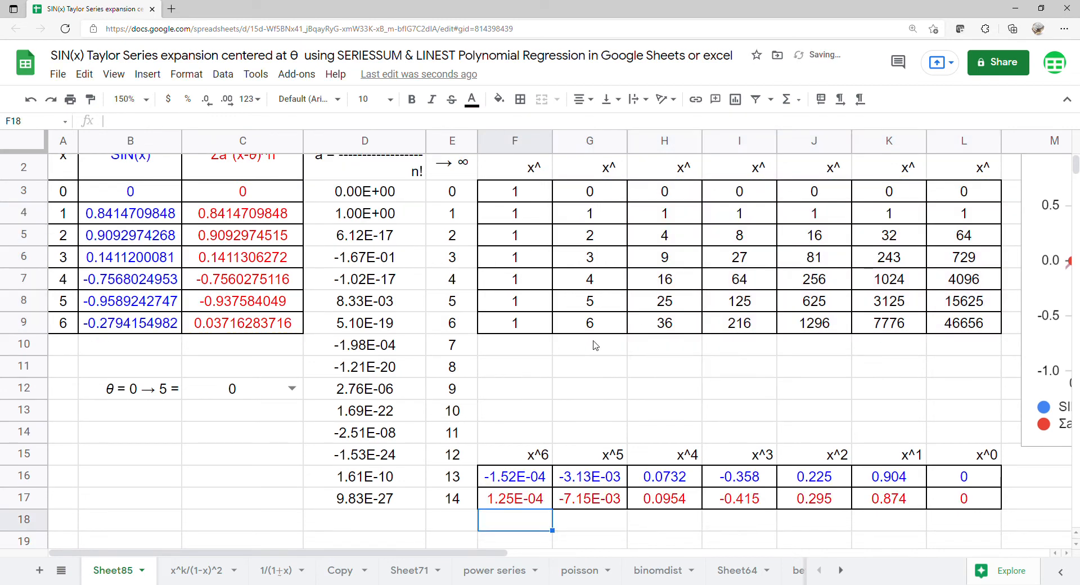
# Step: Move the chart back to start over column D, just above the LINEST coefficient table
pyautogui.moveTo(1025, 335); pyautogui.dragTo(461, 307)
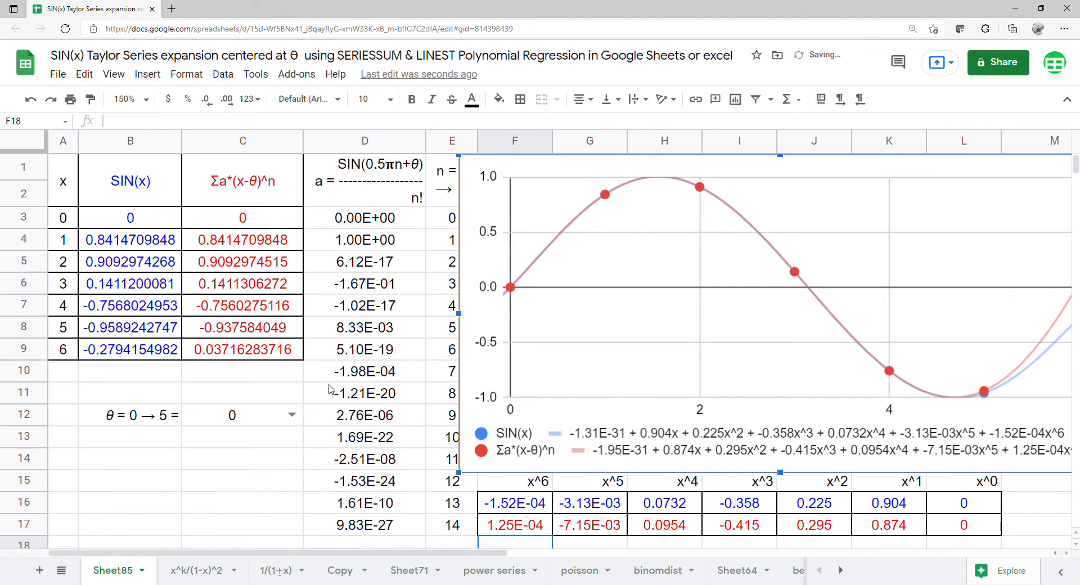
pyautogui.moveTo(641, 343); pyautogui.dragTo(586, 338)
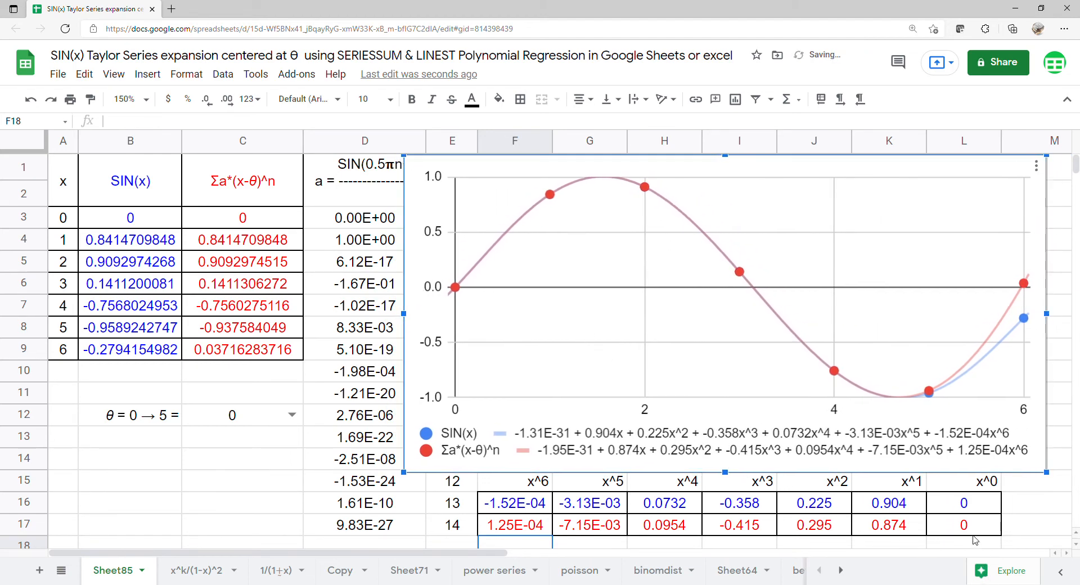
# Step: Compare the LINEST coefficients in F16:L17, power by power from x^0 to x^6, with the chart's trendline equations
pyautogui.moveTo(972, 527); pyautogui.dragTo(974, 487)
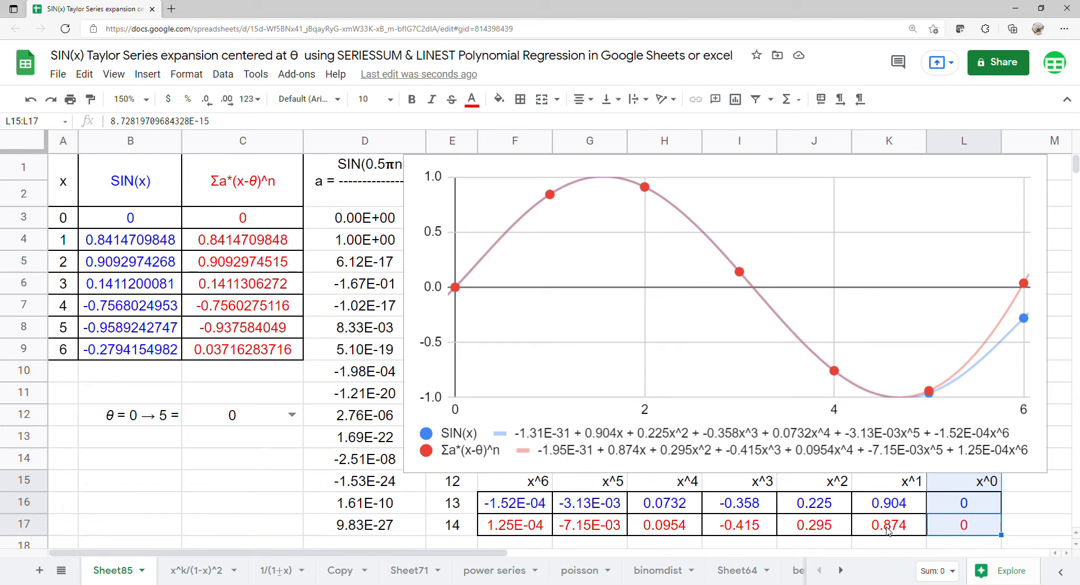
pyautogui.moveTo(888, 531); pyautogui.dragTo(892, 483)
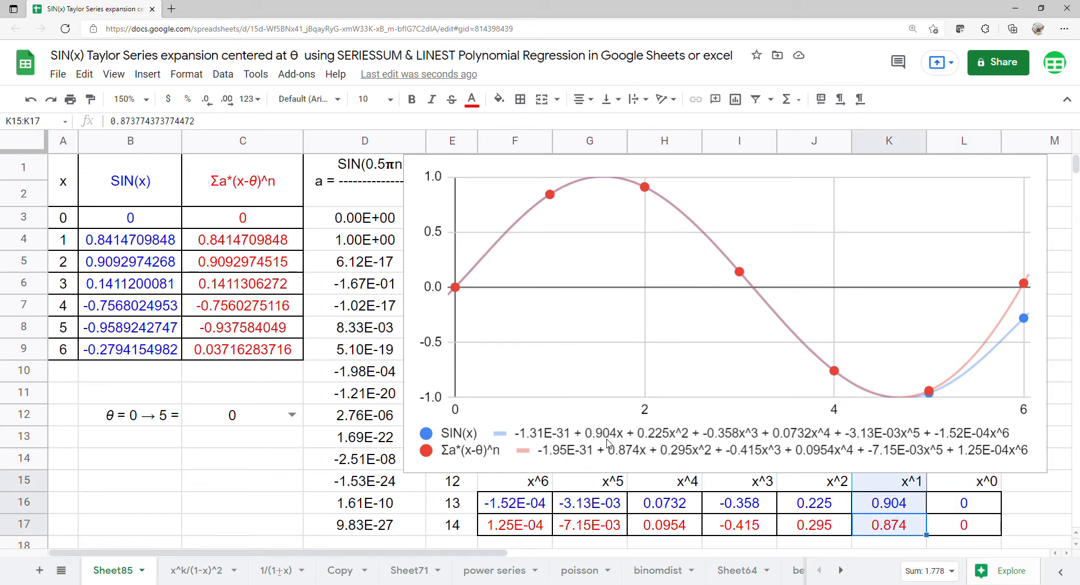
pyautogui.moveTo(827, 531); pyautogui.dragTo(837, 484)
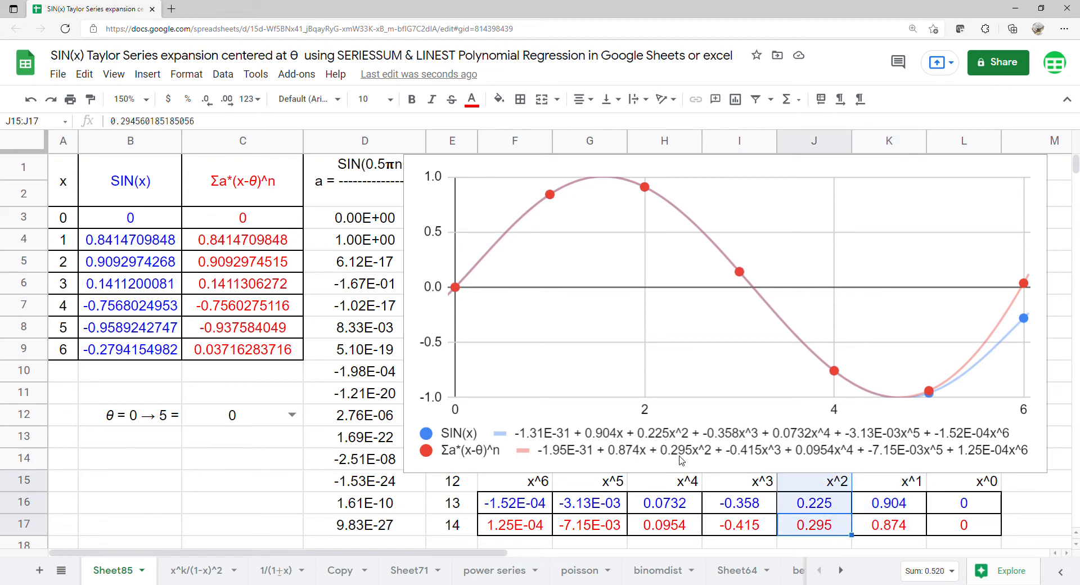
pyautogui.moveTo(765, 535); pyautogui.dragTo(776, 487)
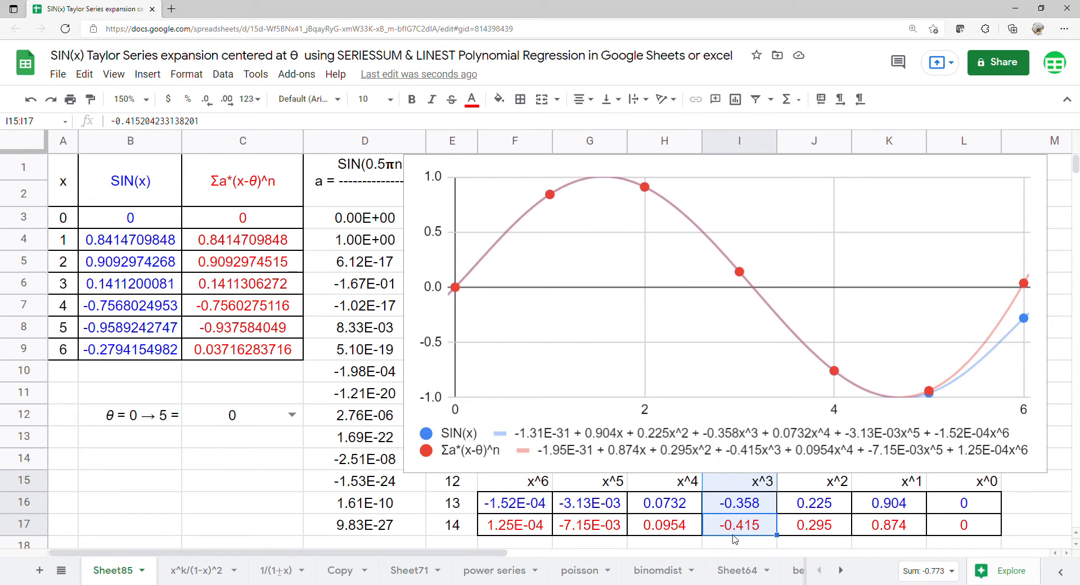
pyautogui.moveTo(688, 529); pyautogui.dragTo(681, 491)
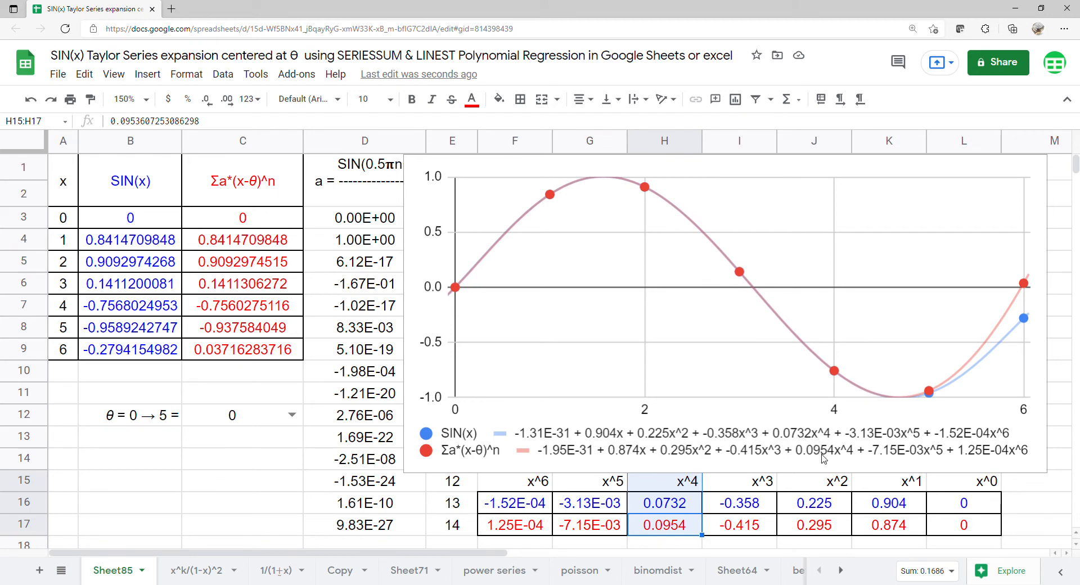
pyautogui.moveTo(619, 535); pyautogui.dragTo(620, 483)
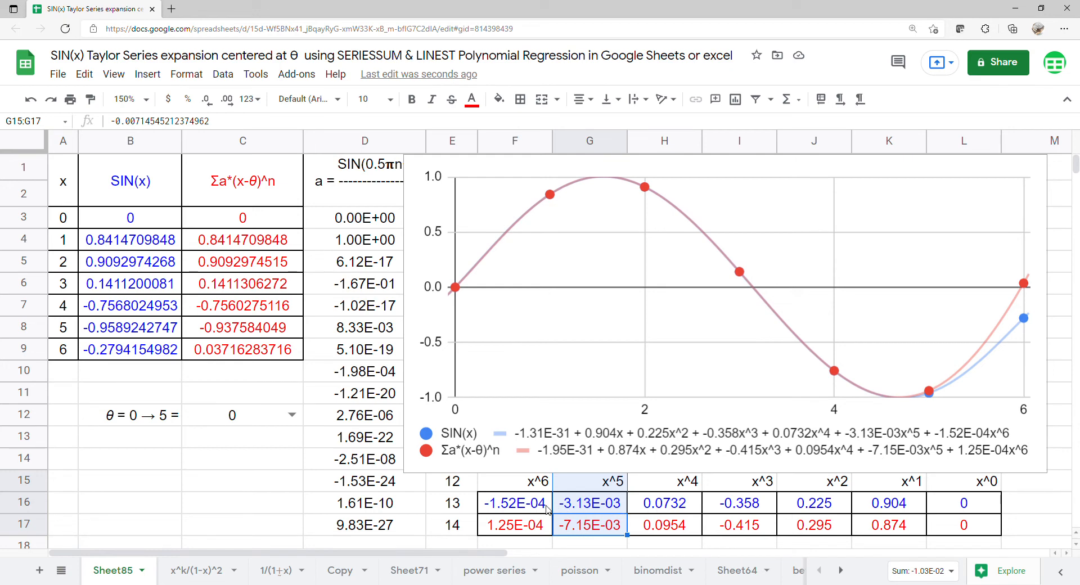
pyautogui.moveTo(547, 508); pyautogui.dragTo(543, 529)
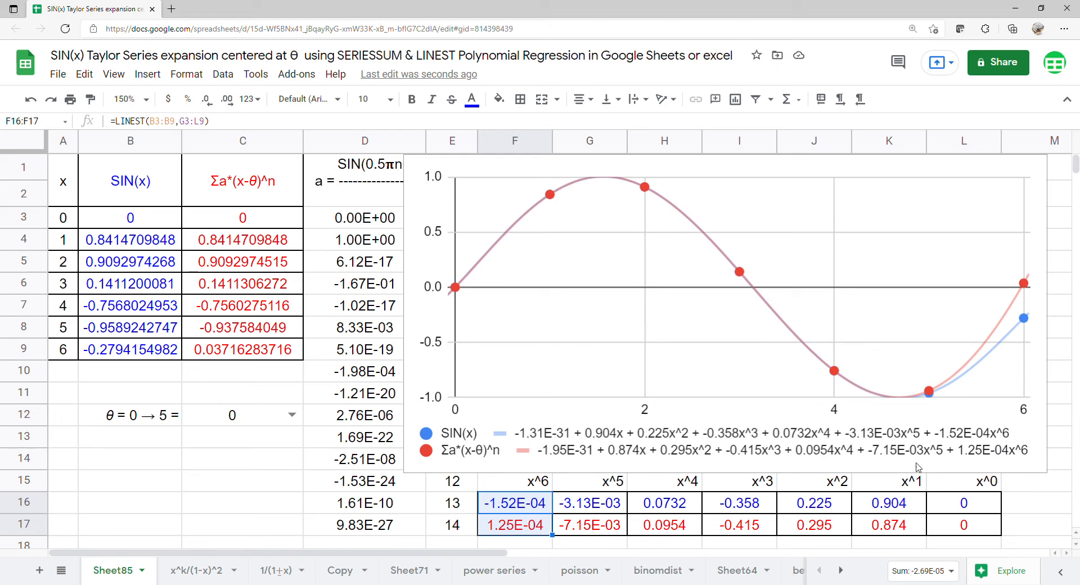
# Step: Set θ in C12 to 1 and compare both LINEST coefficient rows with the trendline equations
pyautogui.click(296, 420)
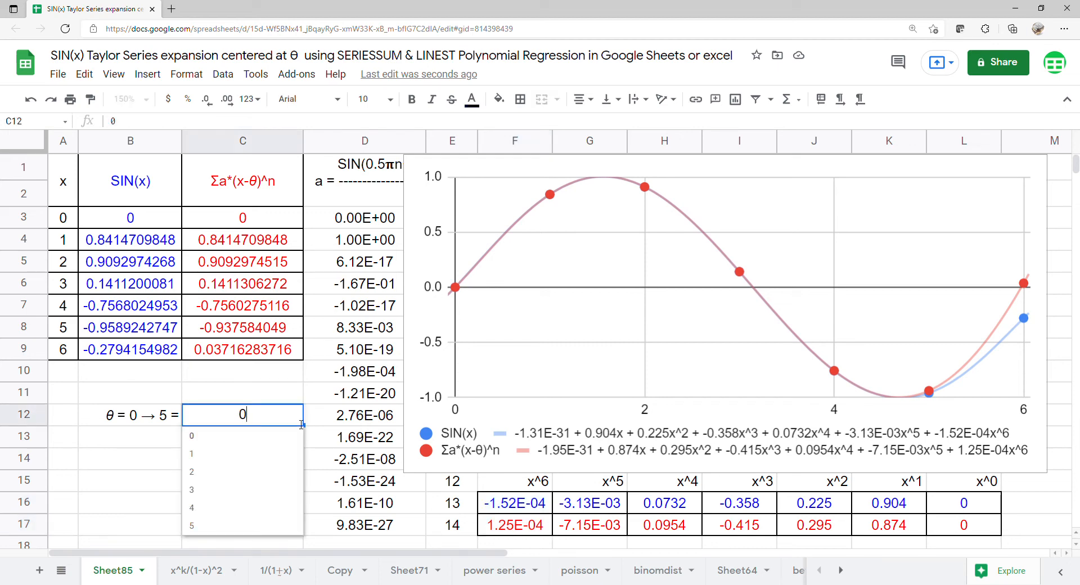
pyautogui.click(266, 456)
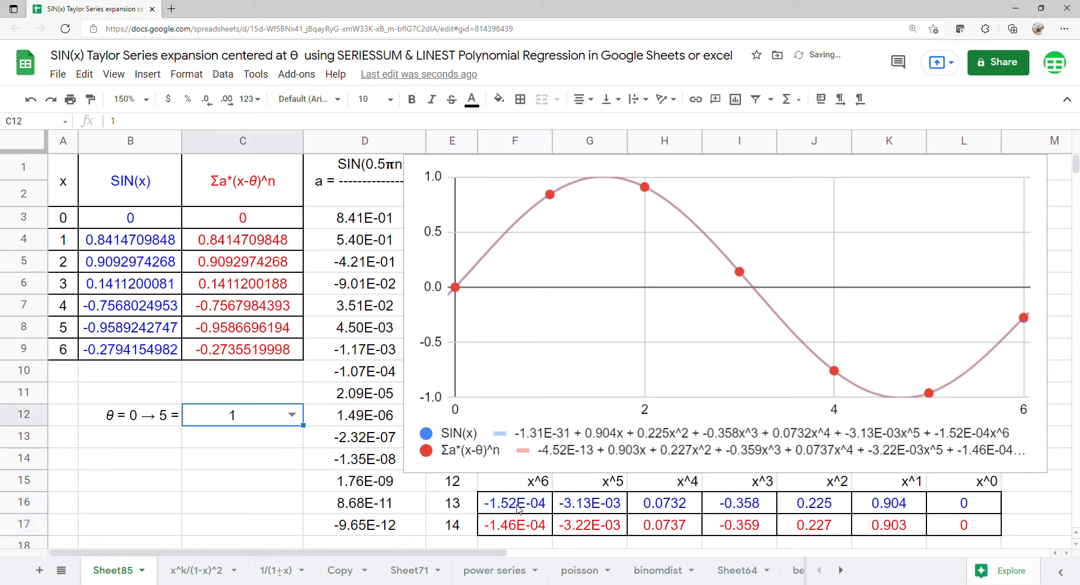
pyautogui.moveTo(960, 530); pyautogui.dragTo(777, 529)
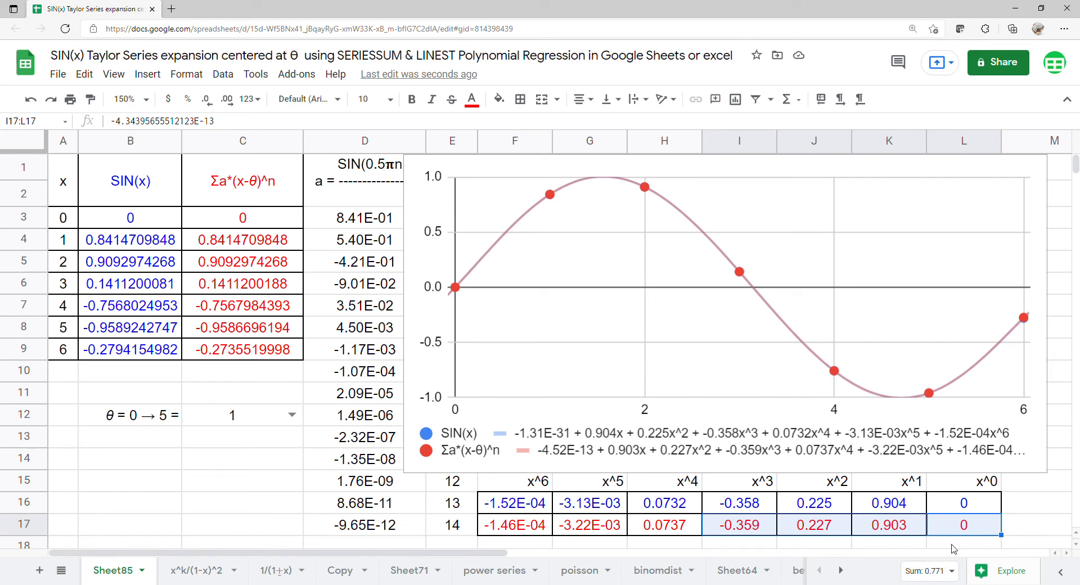
pyautogui.moveTo(971, 530); pyautogui.dragTo(549, 505)
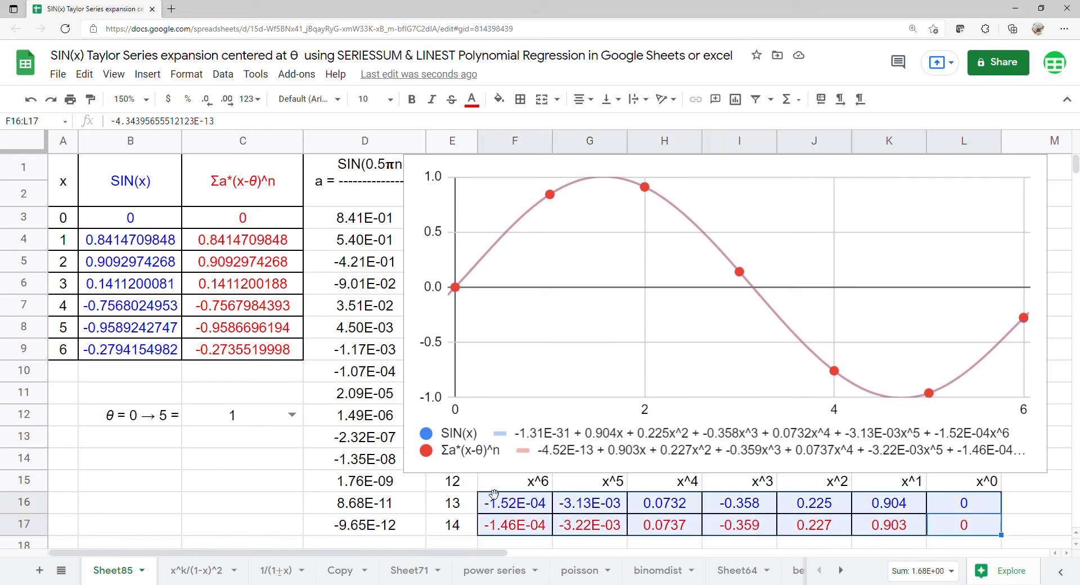
# Step: Change θ in C12 to 2 and check the coefficients in F16:L17 against the chart
pyautogui.click(293, 416)
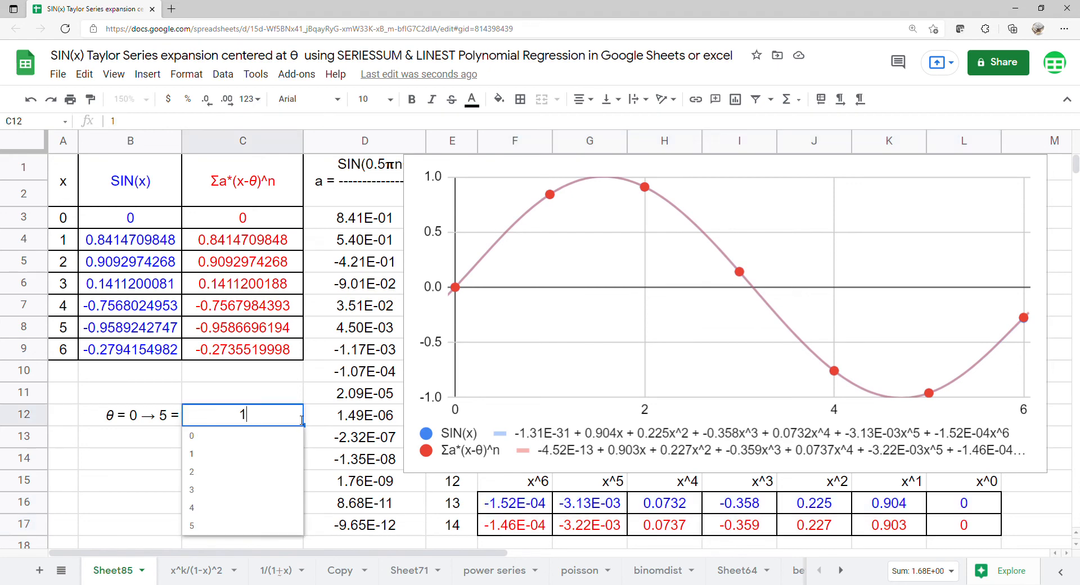
pyautogui.click(246, 483)
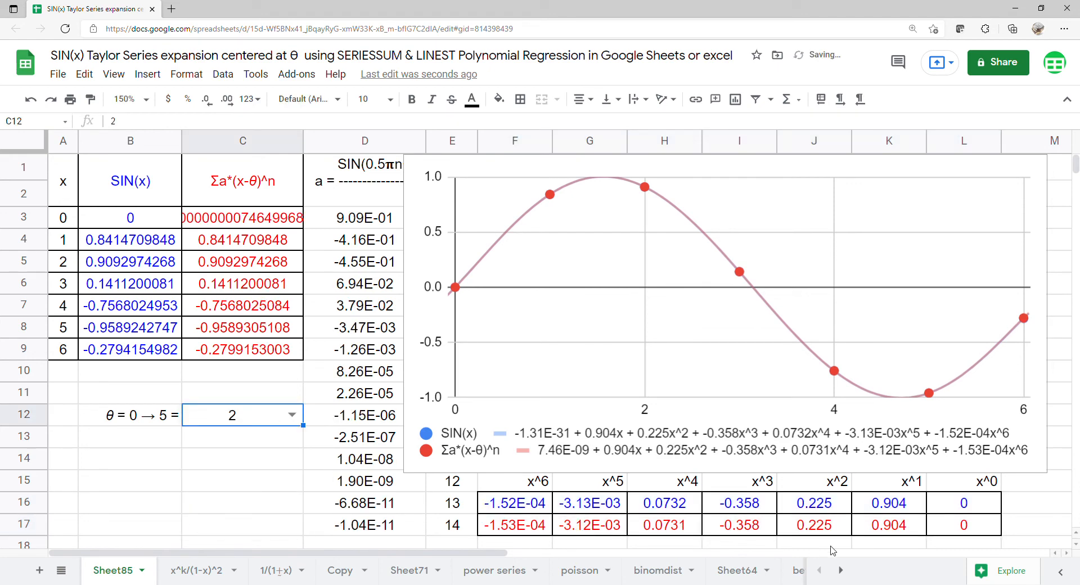
pyautogui.moveTo(961, 528); pyautogui.dragTo(532, 506)
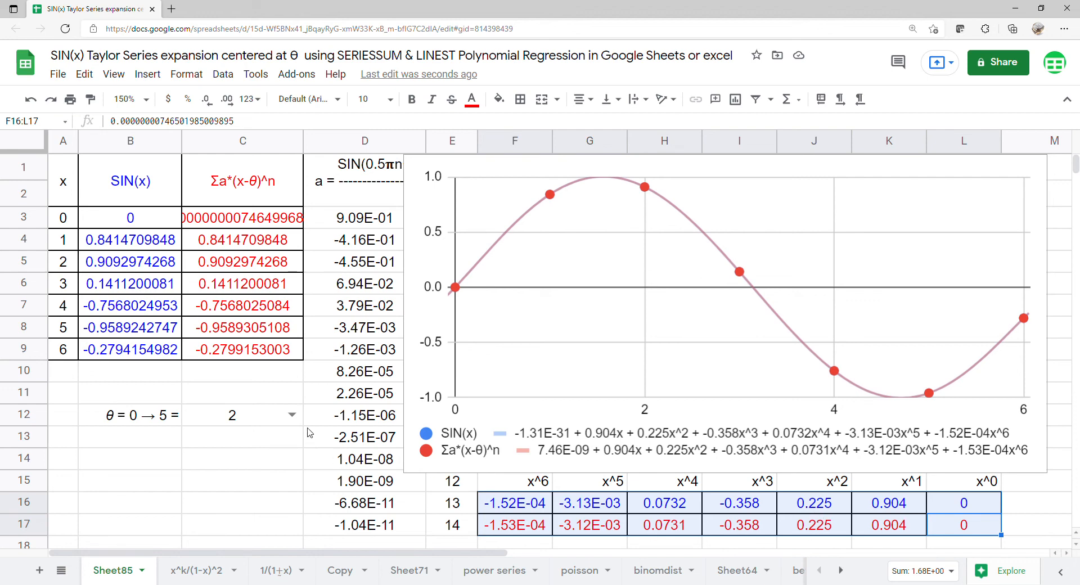
# Step: Set θ in C12 to 3 and compare the Taylor series coefficients in row 17 with the SIN(x) coefficients in row 16
pyautogui.click(292, 415)
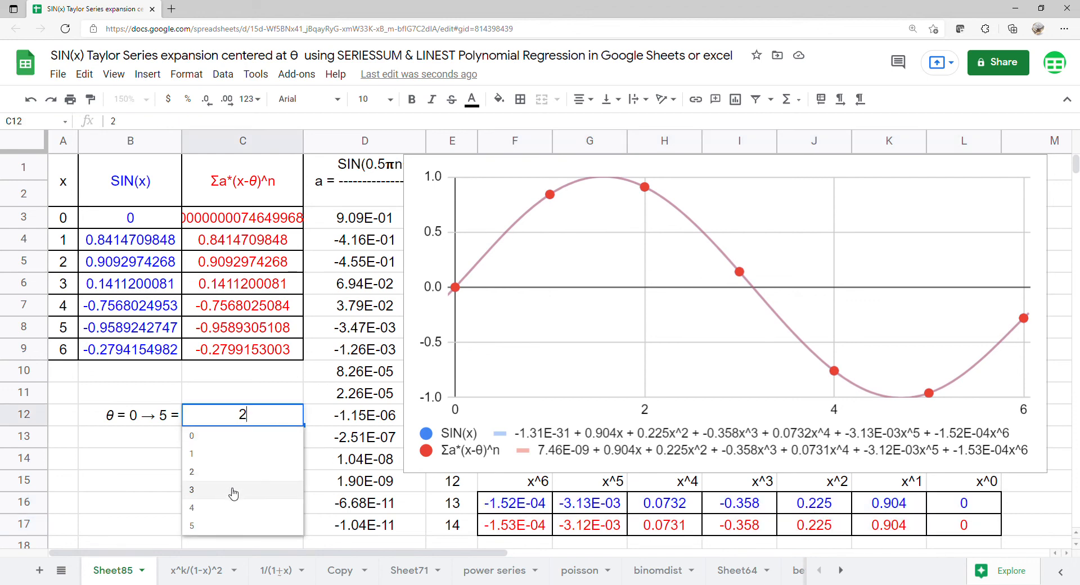
pyautogui.click(233, 491)
pyautogui.moveTo(964, 526); pyautogui.dragTo(542, 526)
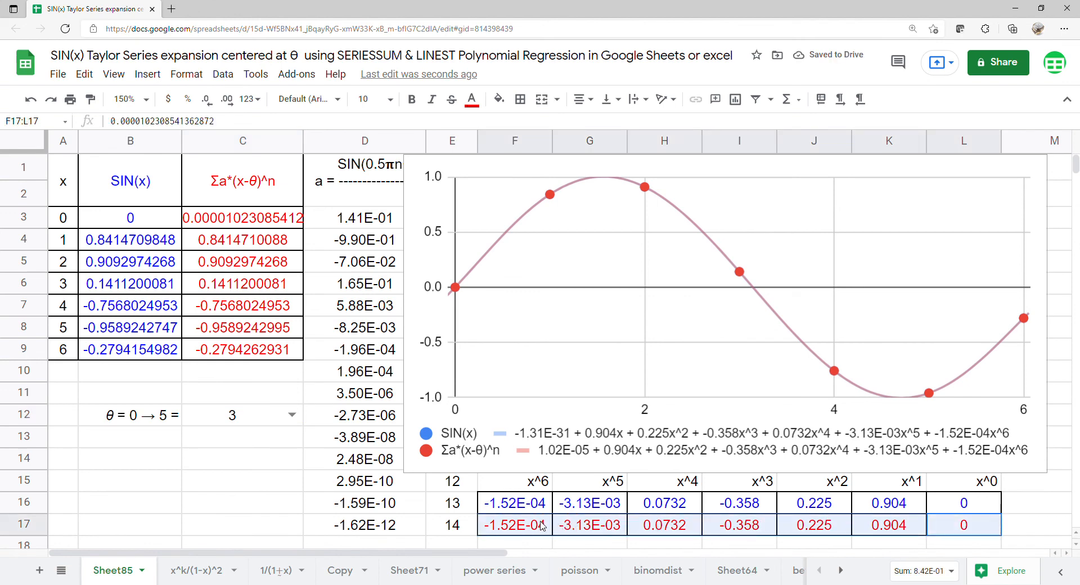
pyautogui.click(526, 505)
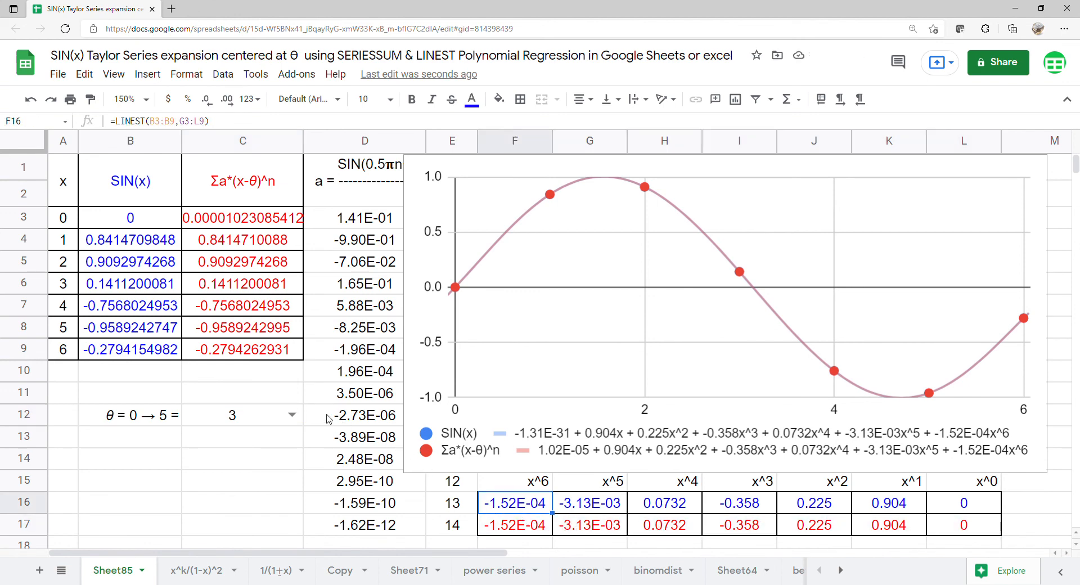
# Step: Set θ in C12 to 4, then review the coefficients in F16:L17 and the SIN(x) and series values in columns B and C
pyautogui.click(291, 415)
pyautogui.click(258, 513)
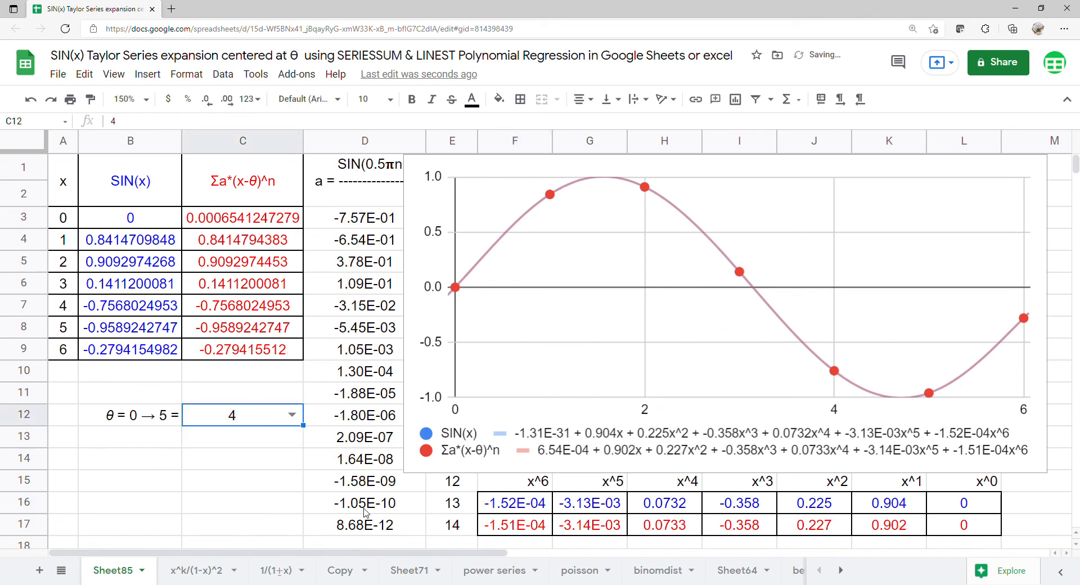
pyautogui.moveTo(959, 526); pyautogui.dragTo(505, 518)
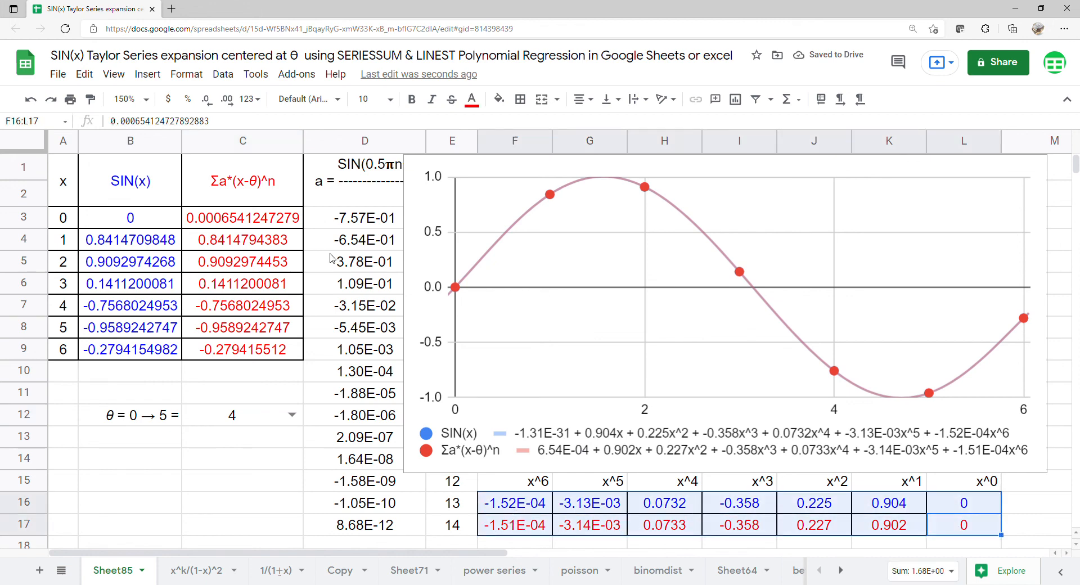
pyautogui.moveTo(269, 189); pyautogui.dragTo(178, 351)
# Step: Set θ in C12 to 5 and review the LINEST coefficients in F16:L17
pyautogui.click(287, 416)
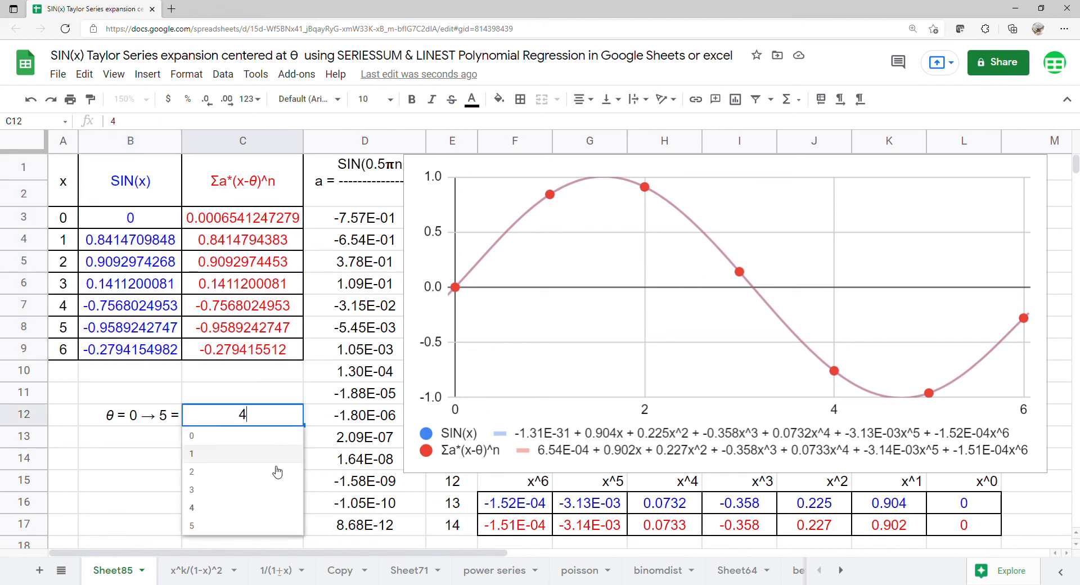
pyautogui.click(268, 526)
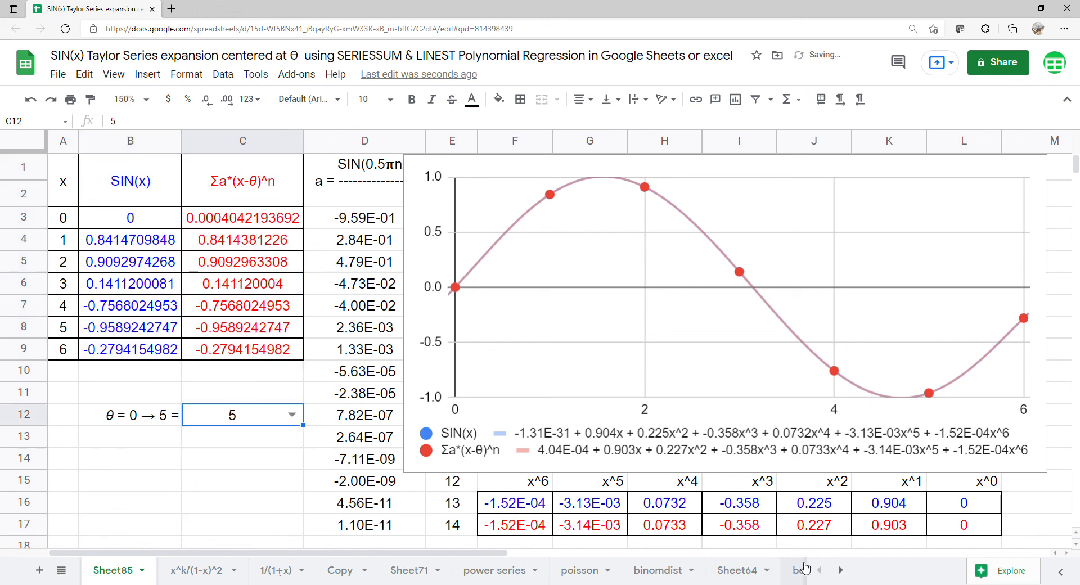
pyautogui.moveTo(953, 526); pyautogui.dragTo(529, 512)
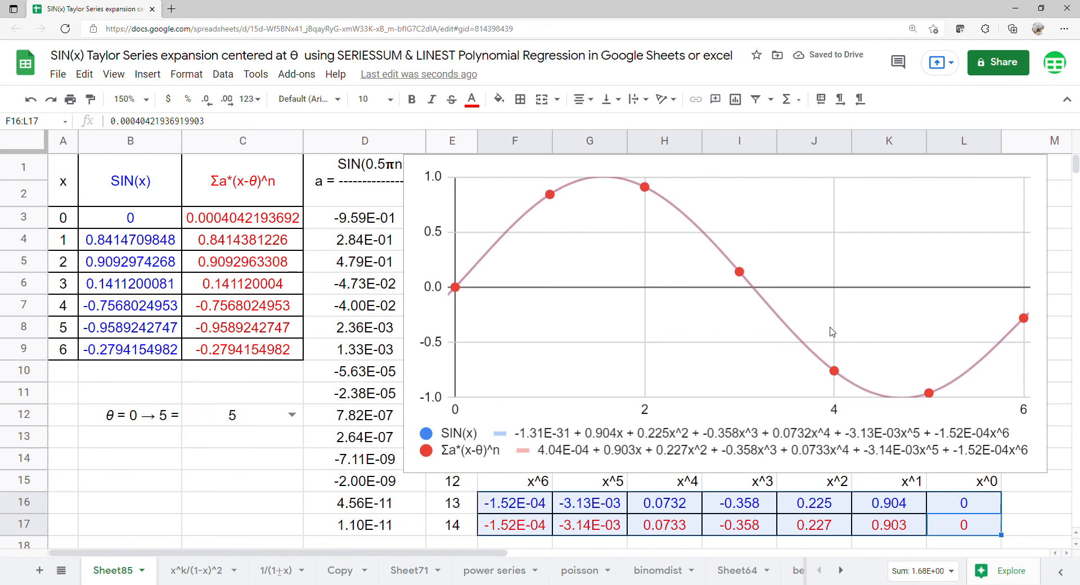